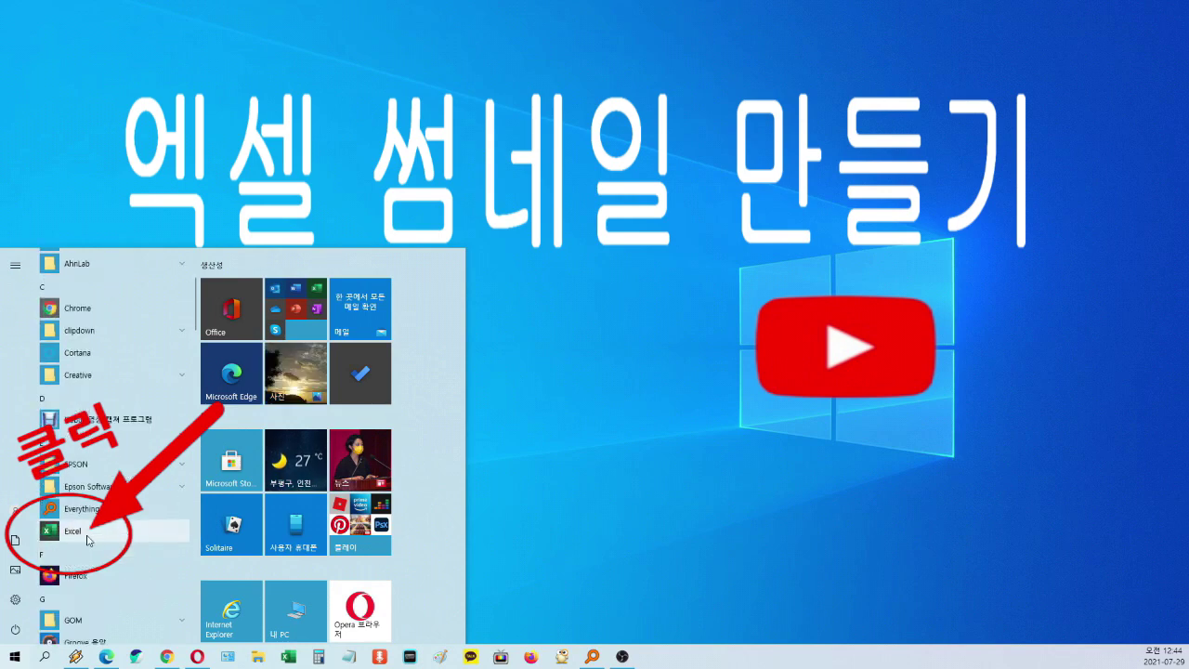
# Start Excel and create a new blank workbook.
pyautogui.click(85, 531)
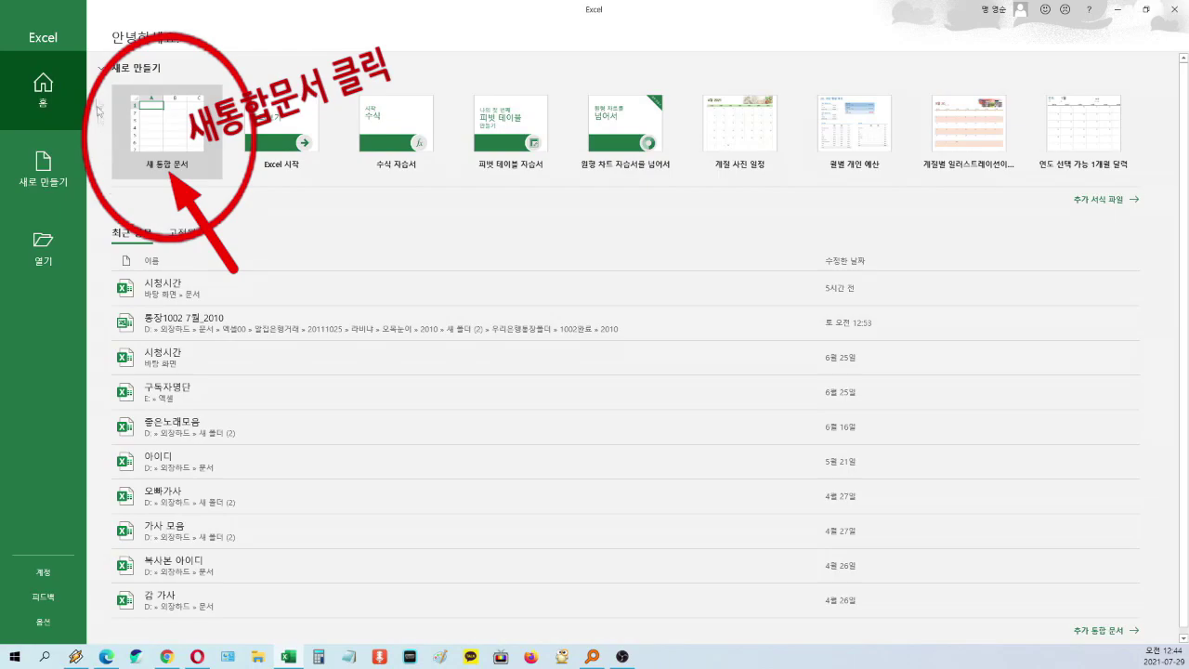
pyautogui.click(177, 118)
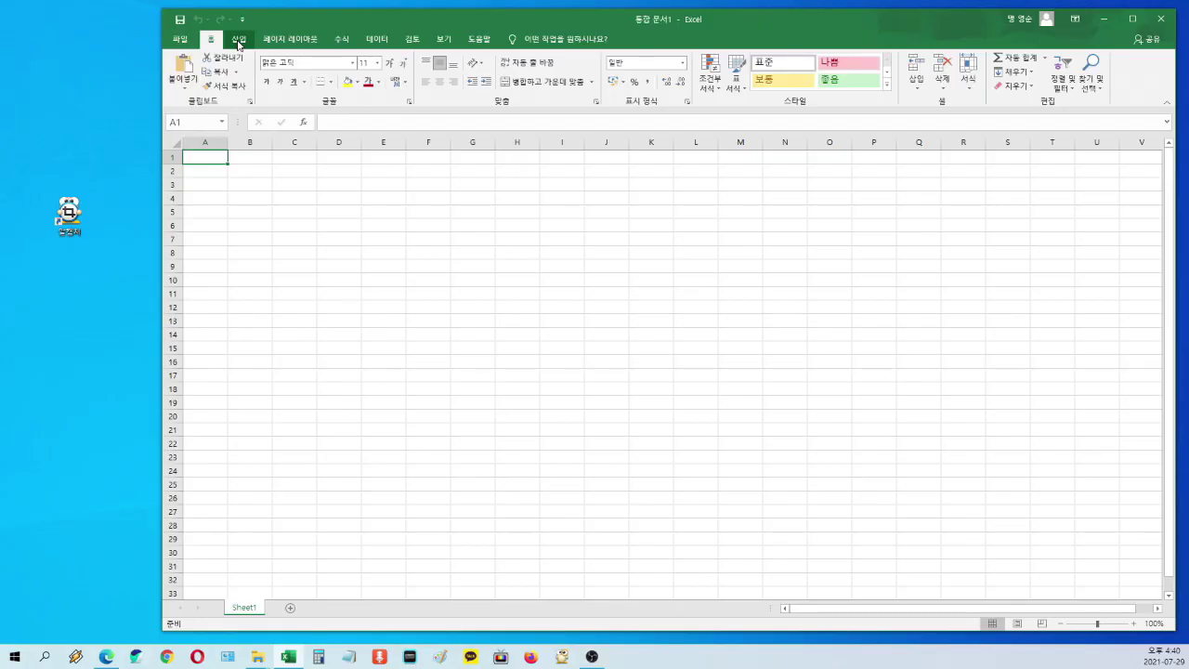
# Insert the picture 20210729_163513 from the Downloads folder on this device and move it so its upper corner starts at cell E5.
pyautogui.click(238, 40)
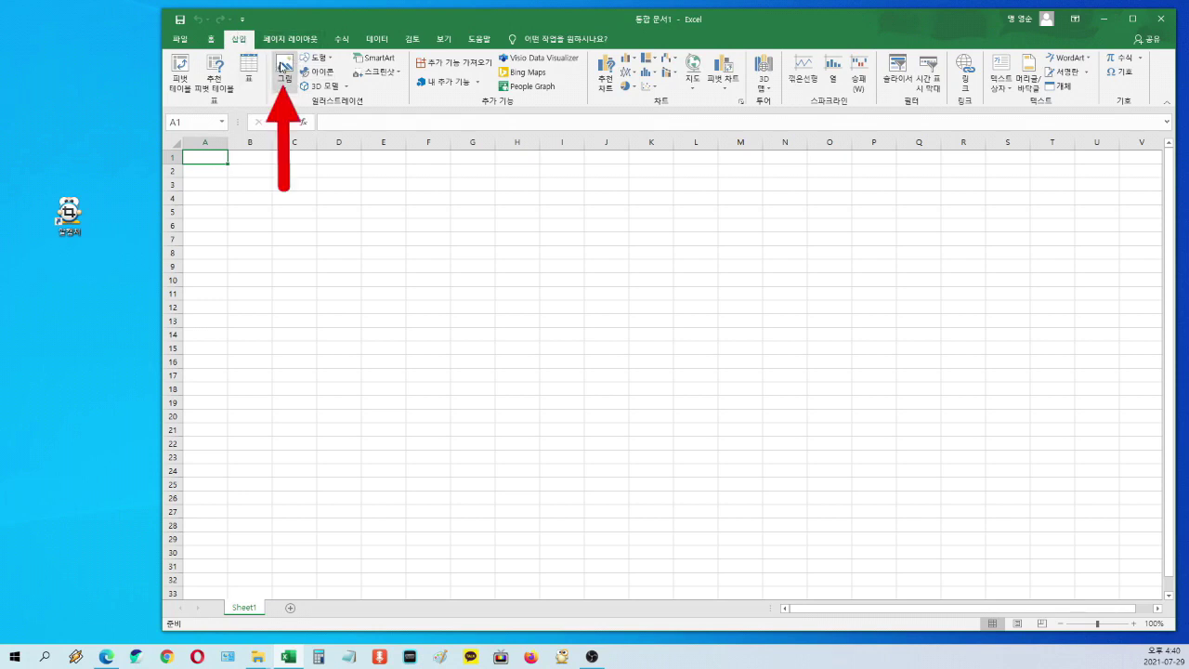
pyautogui.click(284, 68)
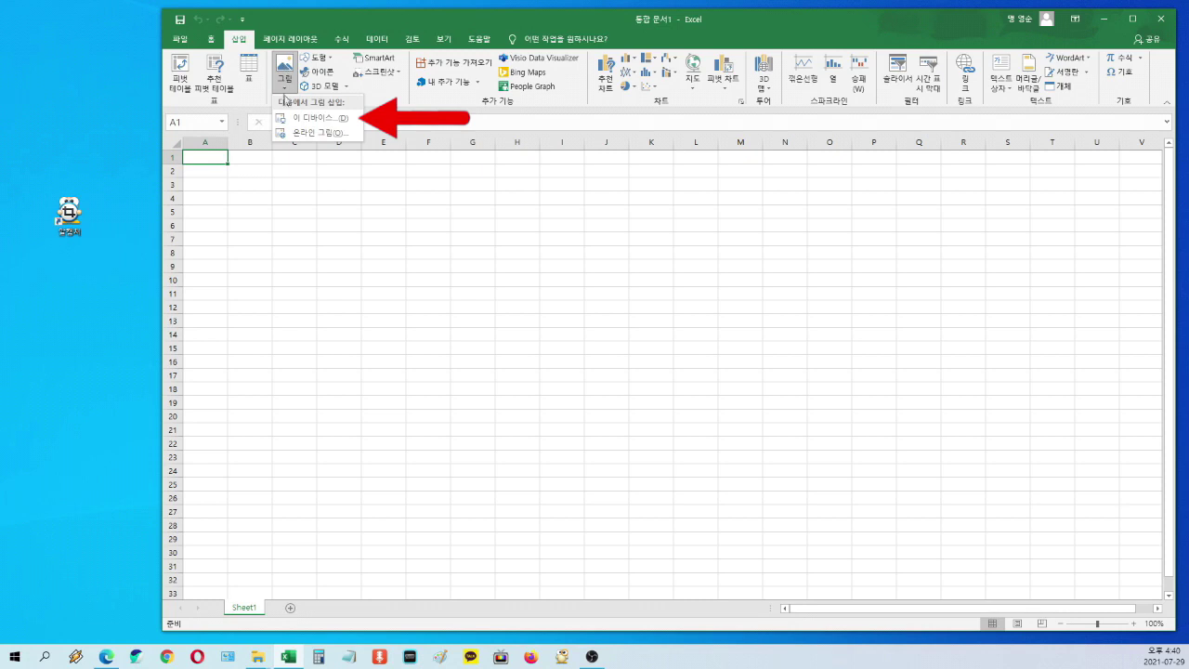
pyautogui.click(327, 121)
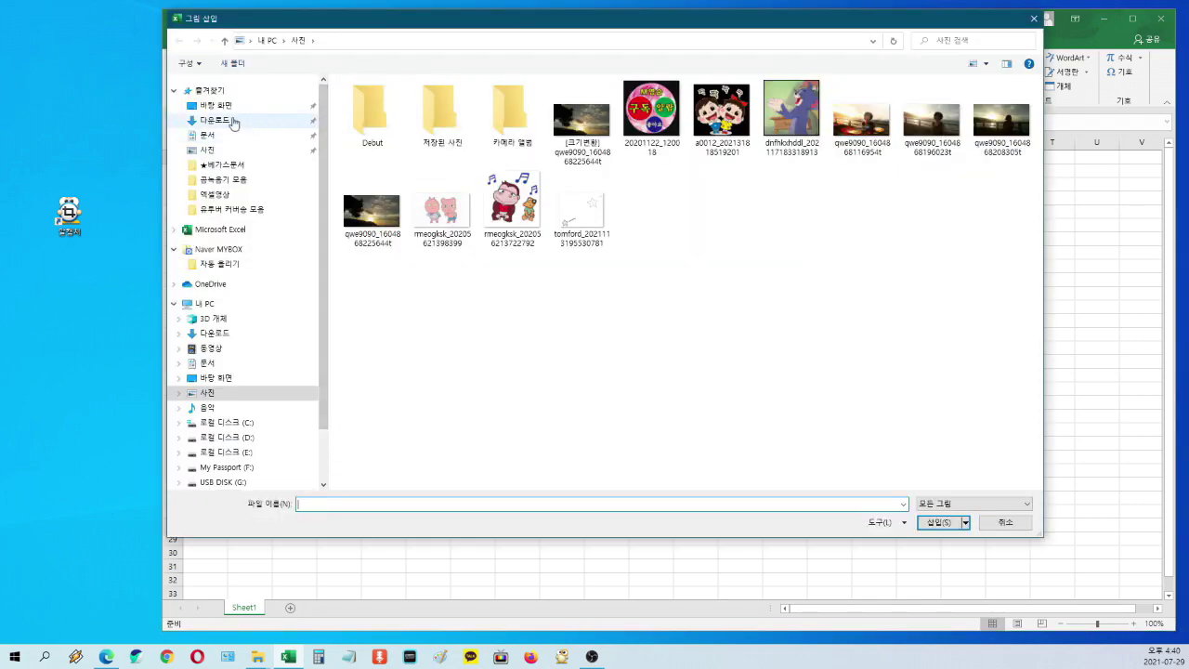
pyautogui.click(219, 124)
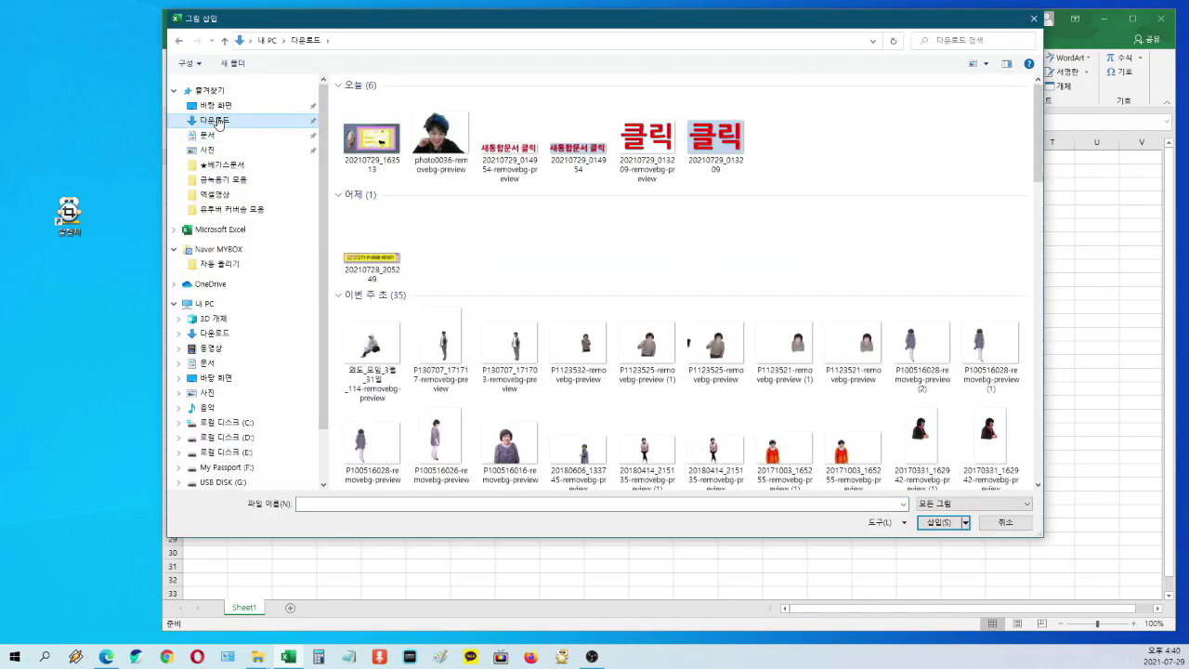
pyautogui.click(376, 142)
pyautogui.click(936, 523)
pyautogui.moveTo(456, 258); pyautogui.dragTo(634, 314)
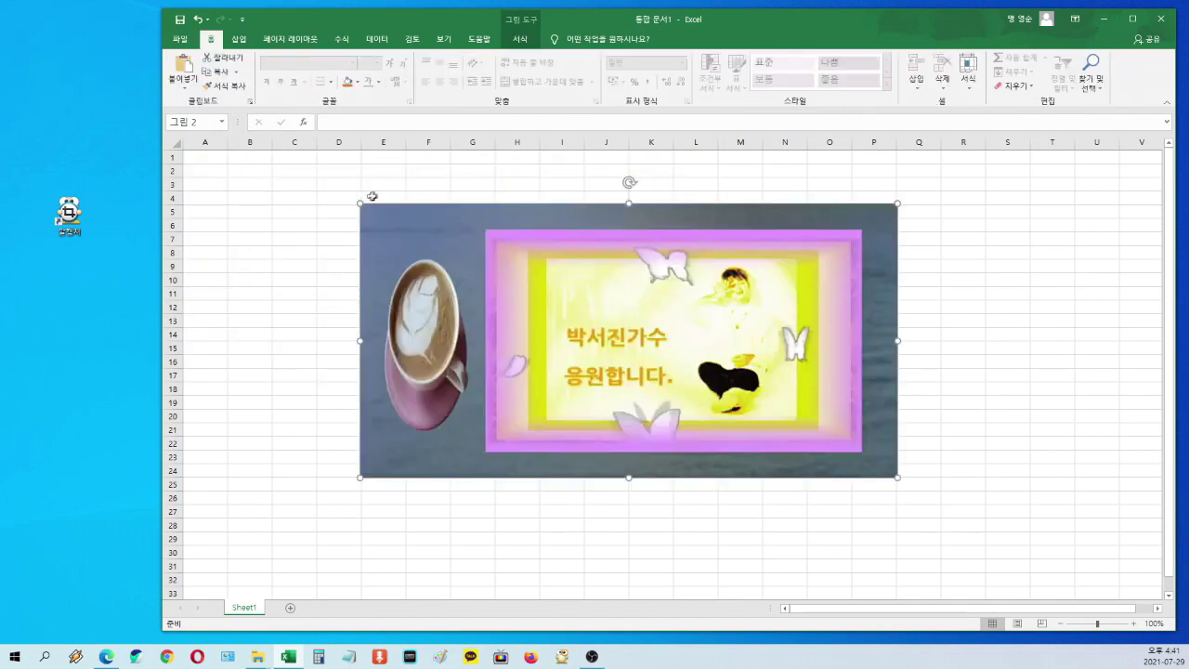
# Fill the cell range B2:S27 around the picture with the theme colour 녹색, 강조 6, 25% 더 어둡게.
pyautogui.moveTo(249, 170); pyautogui.dragTo(1017, 512)
pyautogui.click(357, 82)
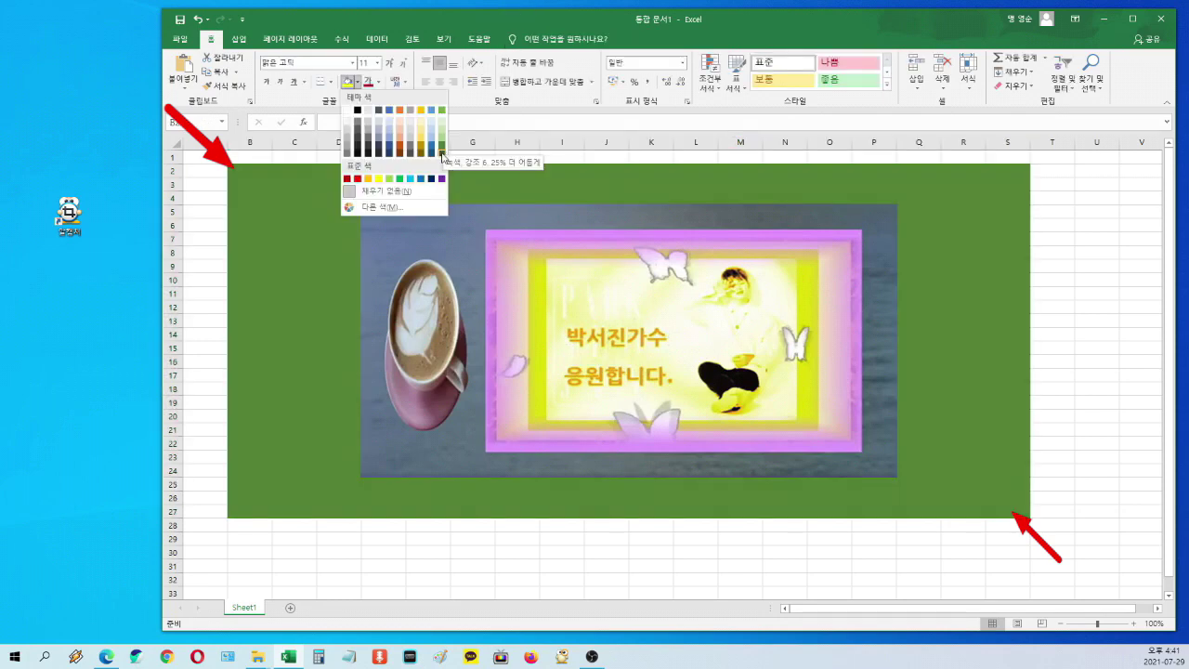
pyautogui.click(442, 153)
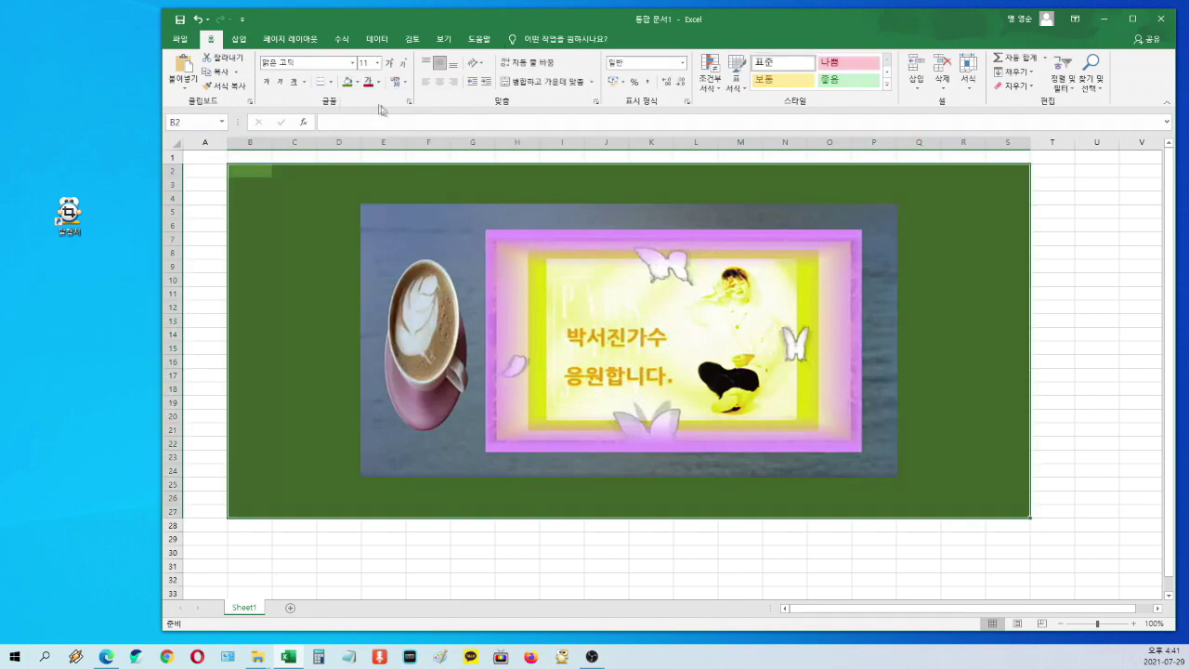
# Fill the inner cell range C3:R26 around the picture with a light green theme colour.
pyautogui.click(280, 168)
pyautogui.moveTo(281, 184); pyautogui.dragTo(961, 502)
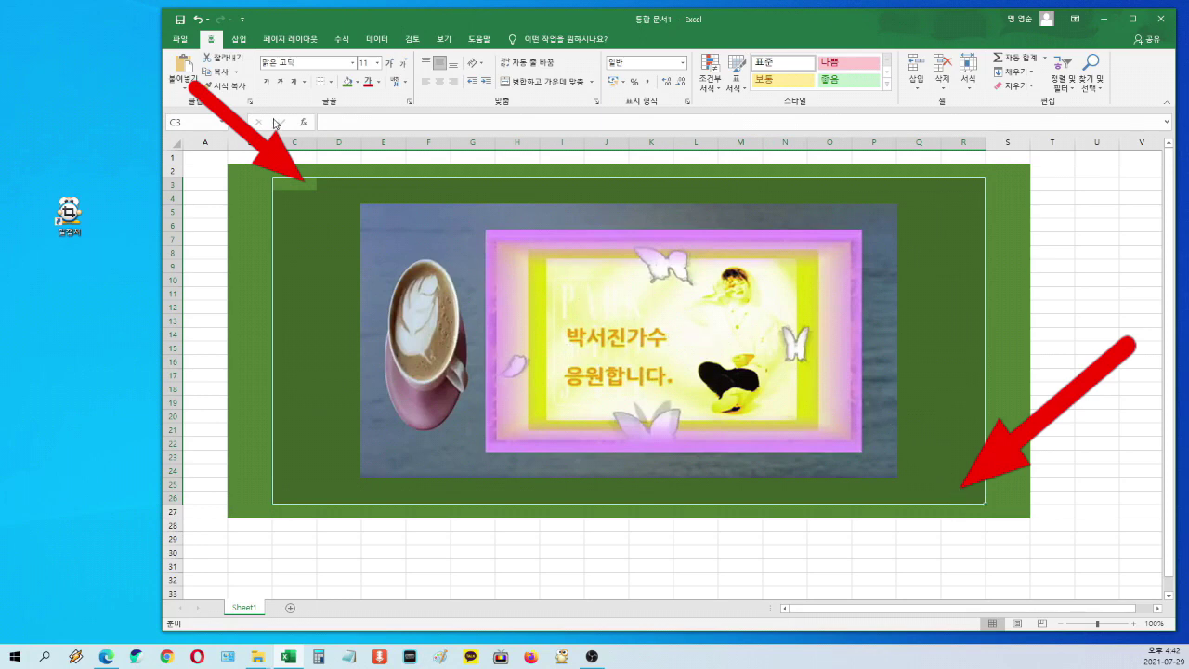
pyautogui.click(357, 83)
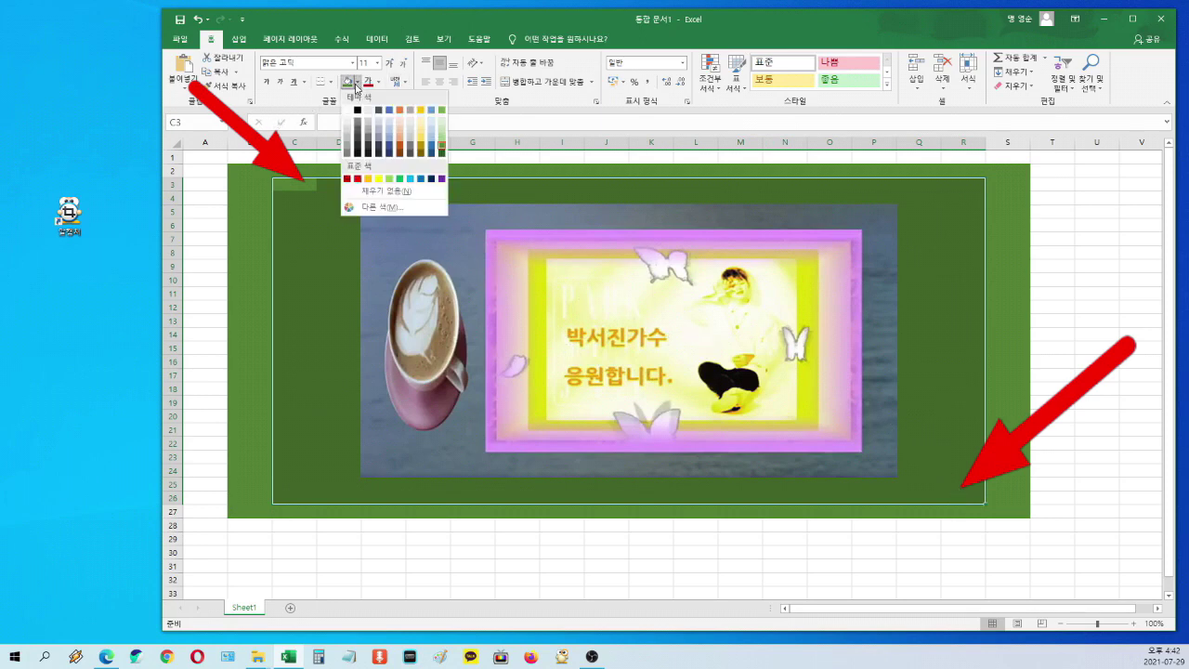
pyautogui.click(440, 133)
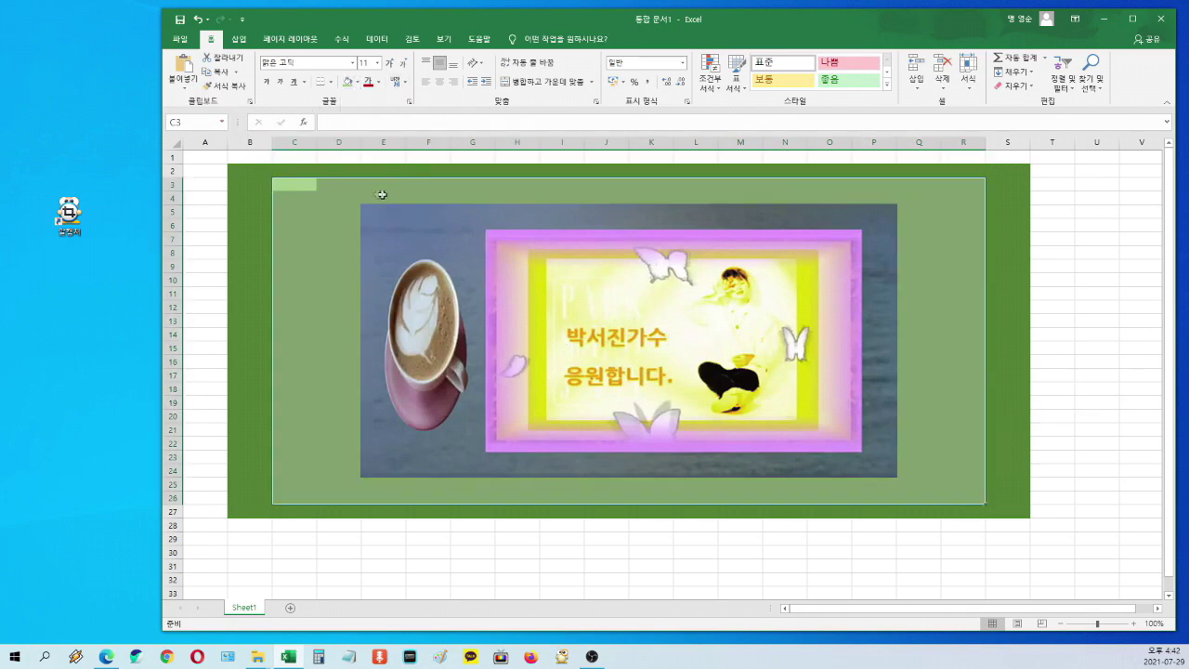
# Fill the cell range D4:Q25 directly around the picture with white and deselect it.
pyautogui.click(342, 195)
pyautogui.moveTo(339, 199)
pyautogui.mouseDown()
pyautogui.moveTo(867, 207)
pyautogui.moveTo(909, 244)
pyautogui.moveTo(935, 478)
pyautogui.mouseUp()
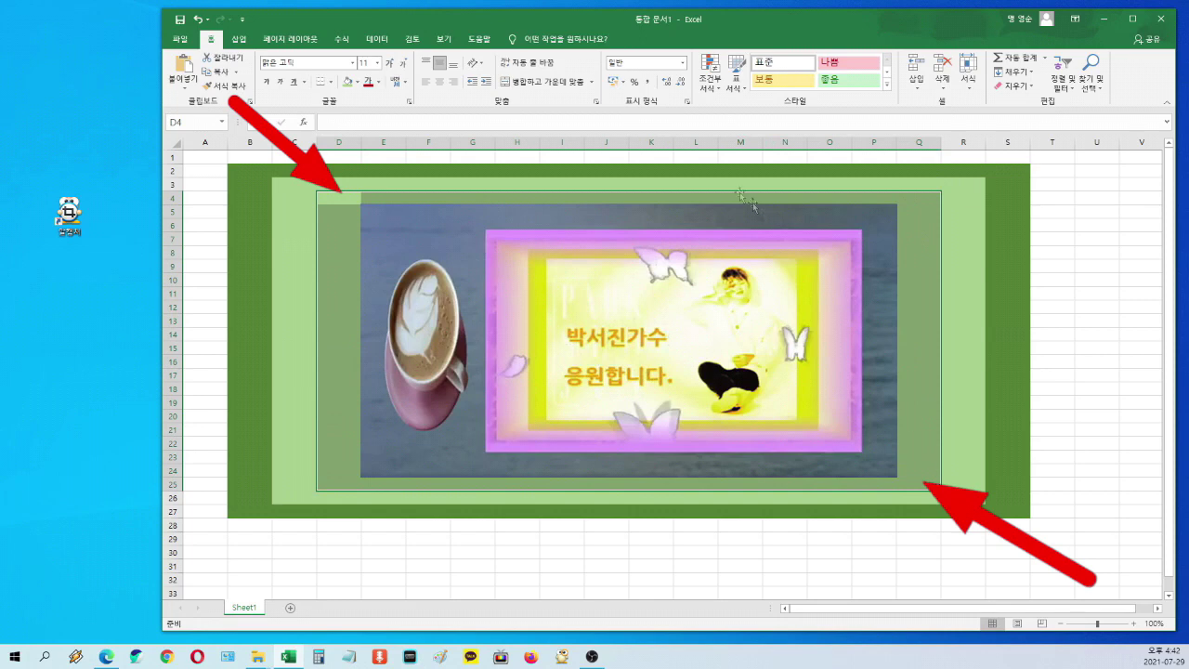
pyautogui.click(358, 82)
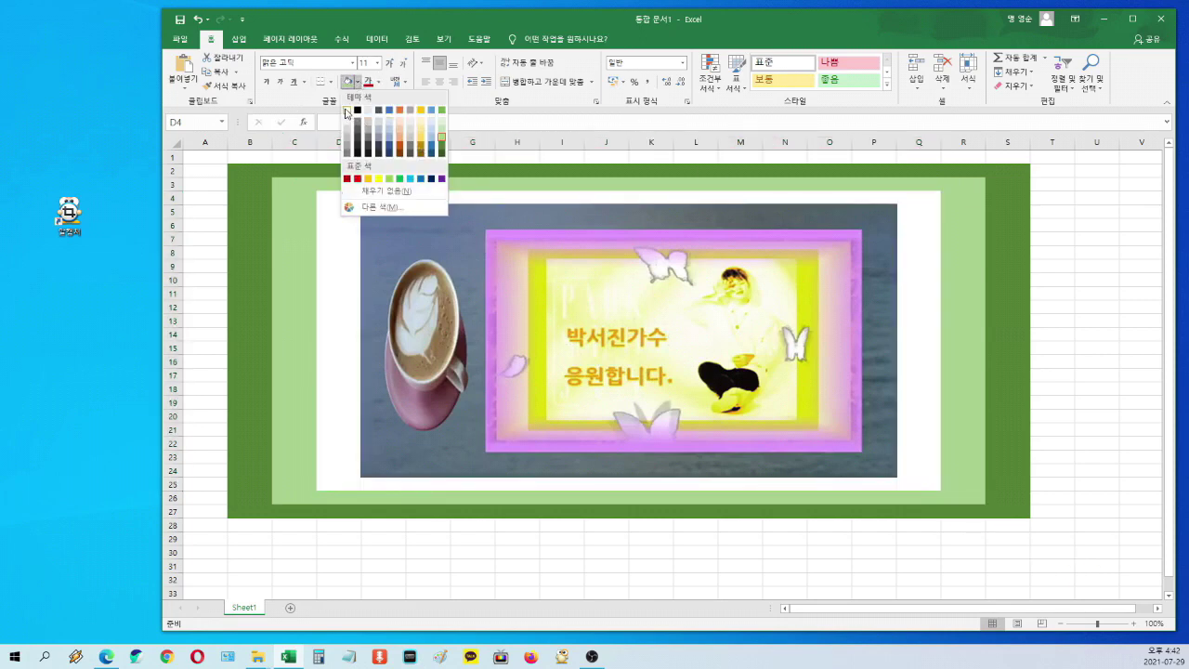
pyautogui.click(345, 110)
pyautogui.click(429, 579)
# Narrow columns D and Q and shrink rows 4 and 25 to make a thin white border around the picture.
pyautogui.moveTo(361, 146); pyautogui.dragTo(325, 148)
pyautogui.moveTo(904, 148); pyautogui.dragTo(865, 142)
pyautogui.moveTo(323, 142); pyautogui.dragTo(322, 142)
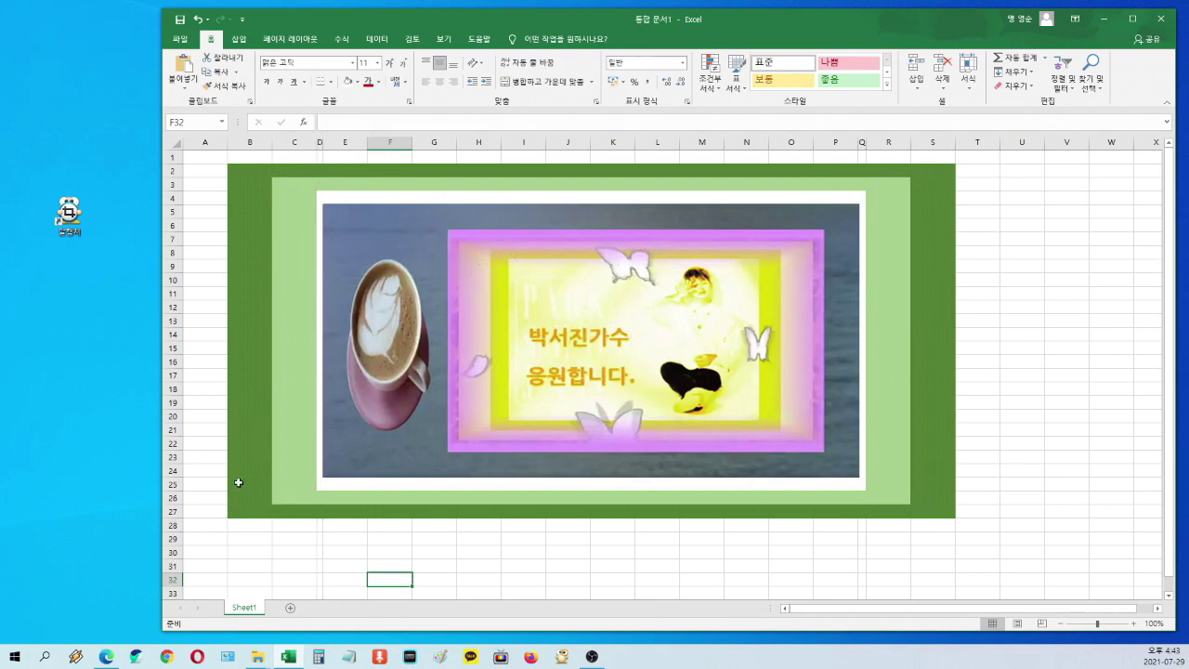
pyautogui.moveTo(172, 488); pyautogui.dragTo(172, 482)
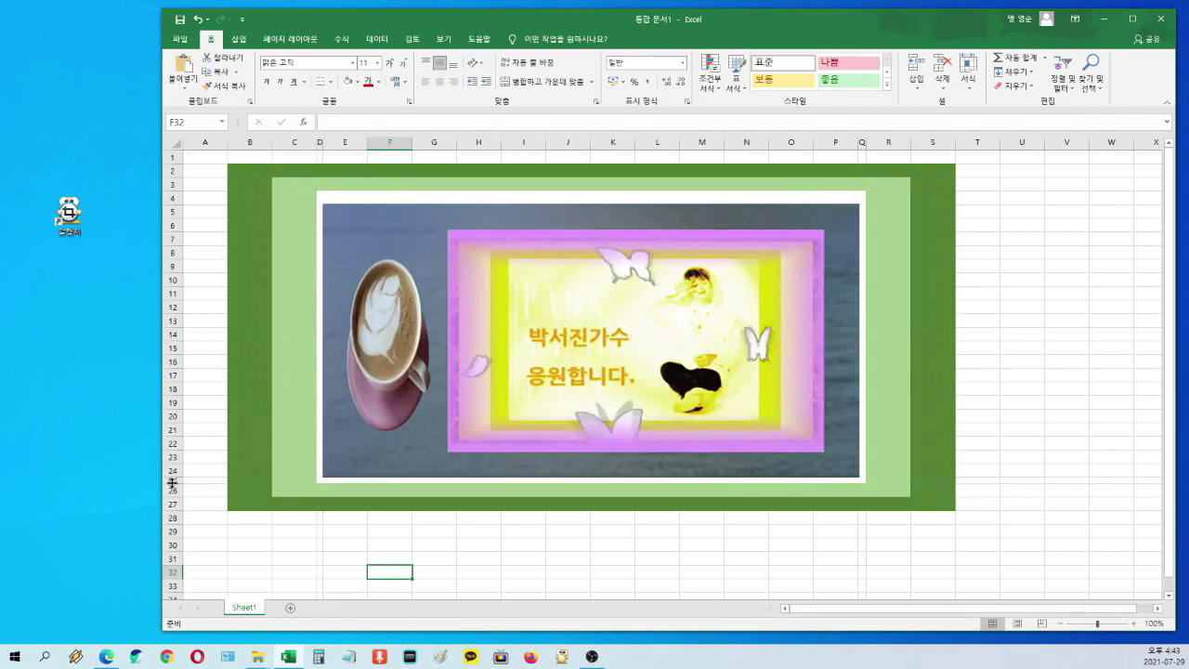
pyautogui.moveTo(178, 192); pyautogui.dragTo(180, 203)
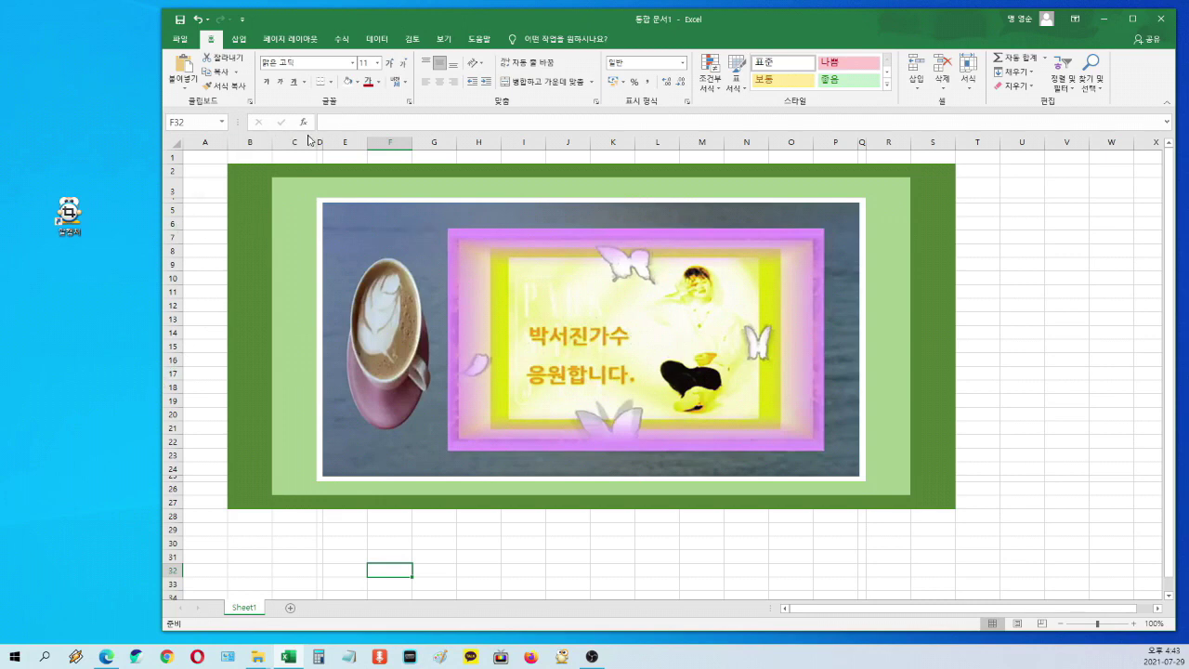
# Narrow columns C and R and reduce rows 3 and 26 to make an even light green band around the white border.
pyautogui.moveTo(316, 143); pyautogui.dragTo(285, 143)
pyautogui.moveTo(879, 143); pyautogui.dragTo(848, 145)
pyautogui.moveTo(179, 196)
pyautogui.mouseDown()
pyautogui.moveTo(177, 181)
pyautogui.moveTo(182, 191)
pyautogui.mouseUp()
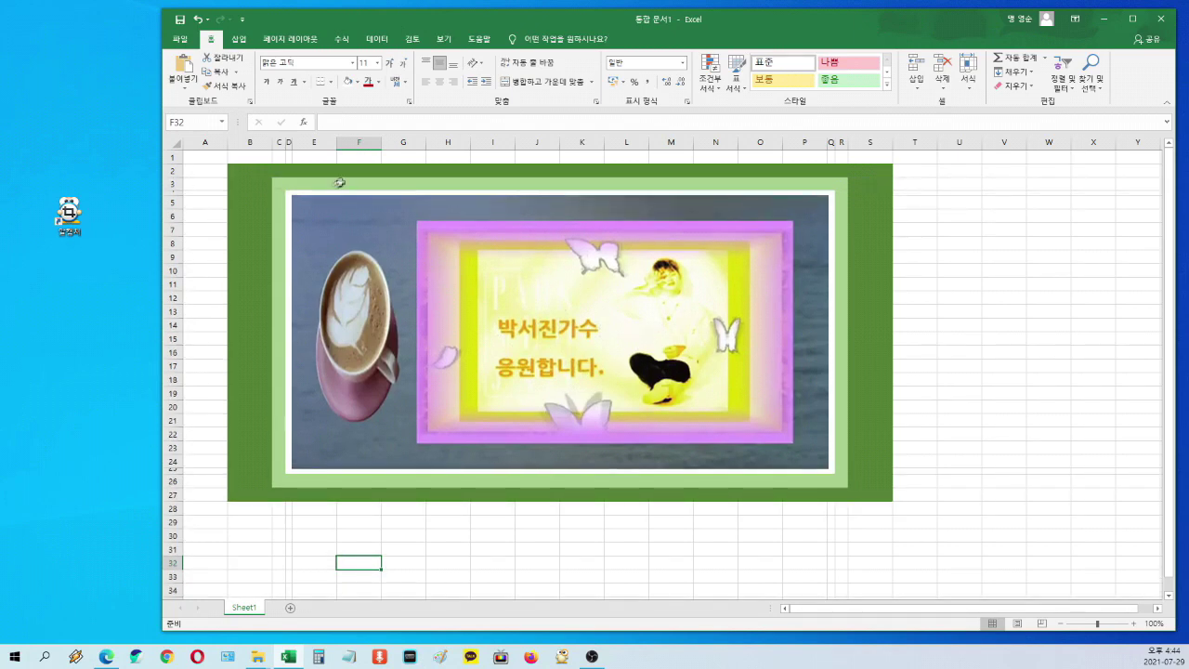
pyautogui.moveTo(177, 487); pyautogui.dragTo(178, 477)
# Narrow columns B and S to thin the sides of the dark green outer frame.
pyautogui.moveTo(272, 142); pyautogui.dragTo(246, 145)
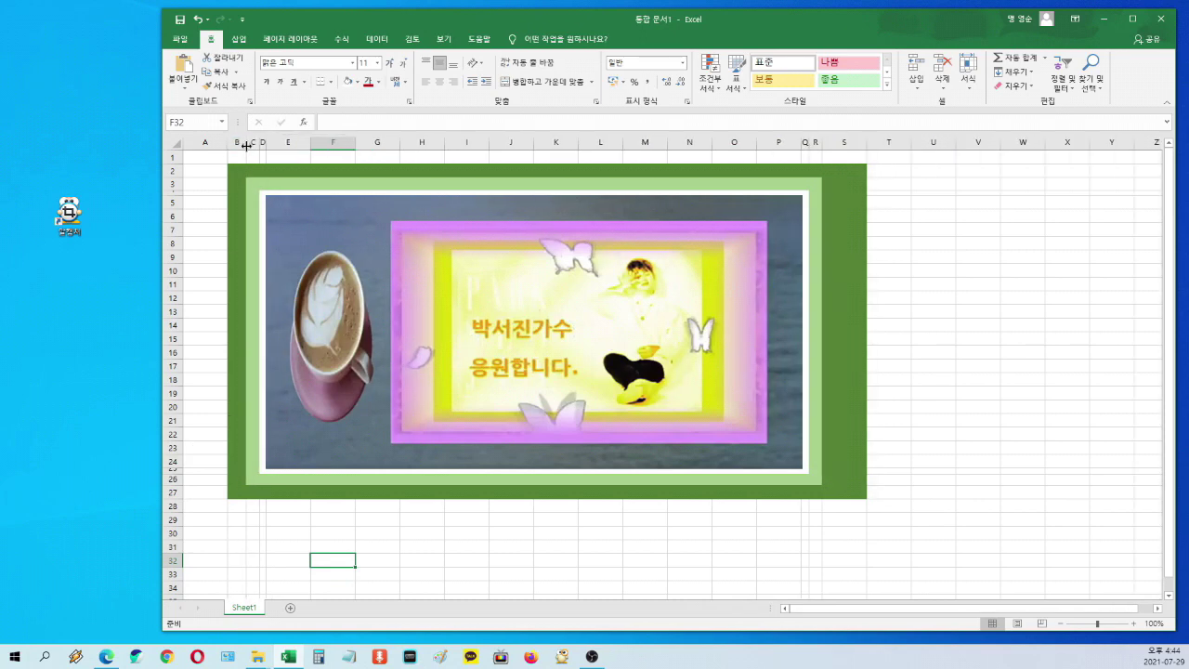
pyautogui.moveTo(868, 142); pyautogui.dragTo(835, 143)
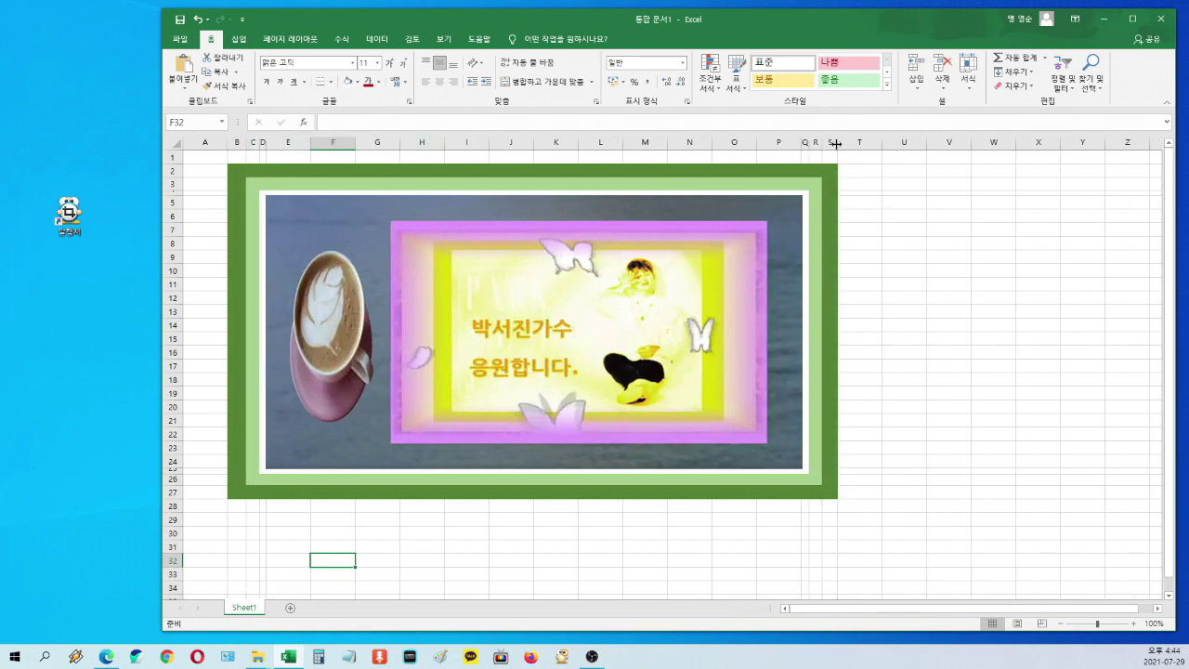
pyautogui.moveTo(246, 141); pyautogui.dragTo(243, 144)
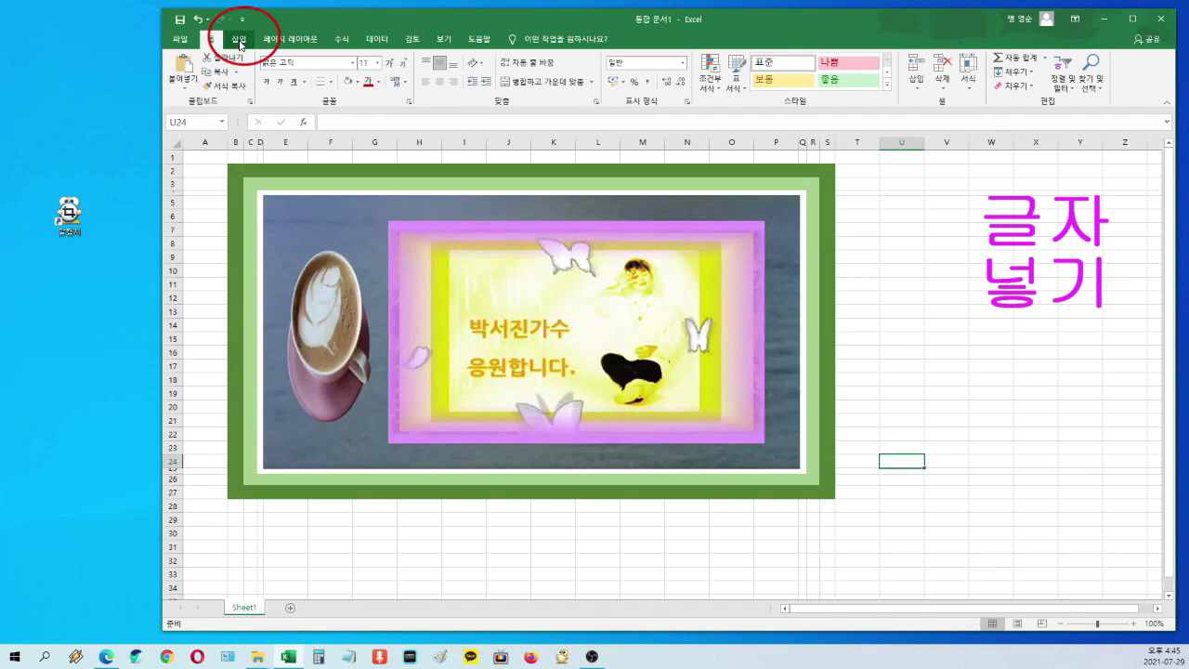
# Insert WordArt in the first black style with the text "박서진노래따라부르기" and move it below the framed picture.
pyautogui.click(240, 40)
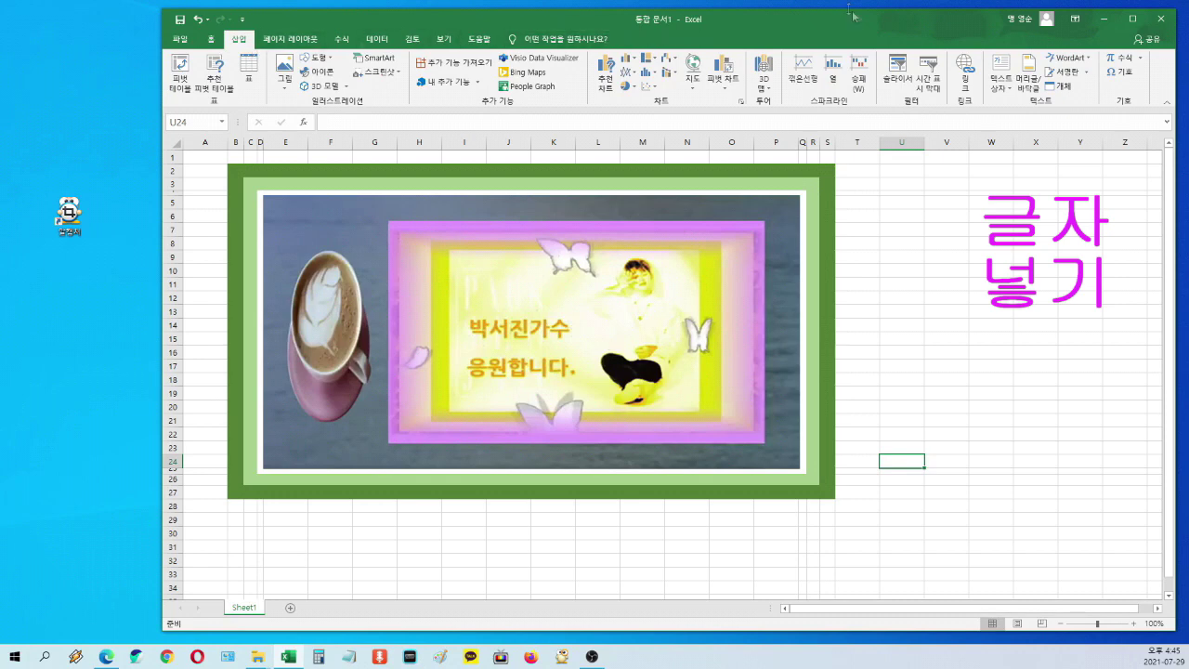
pyautogui.click(1069, 58)
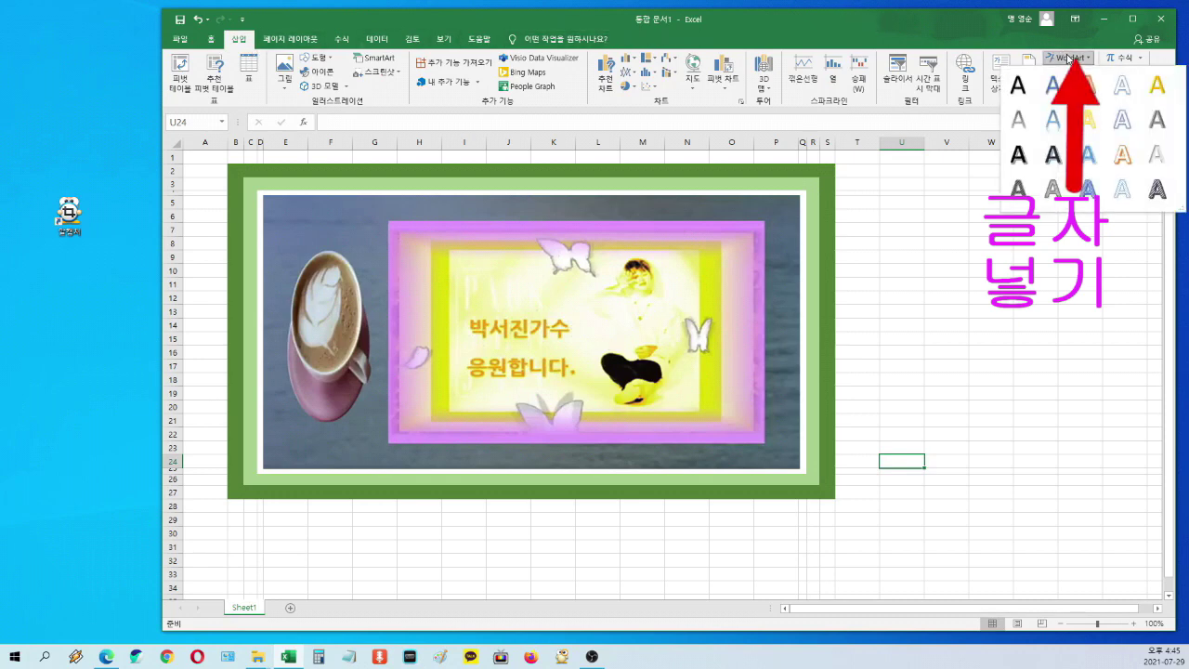
pyautogui.click(1022, 87)
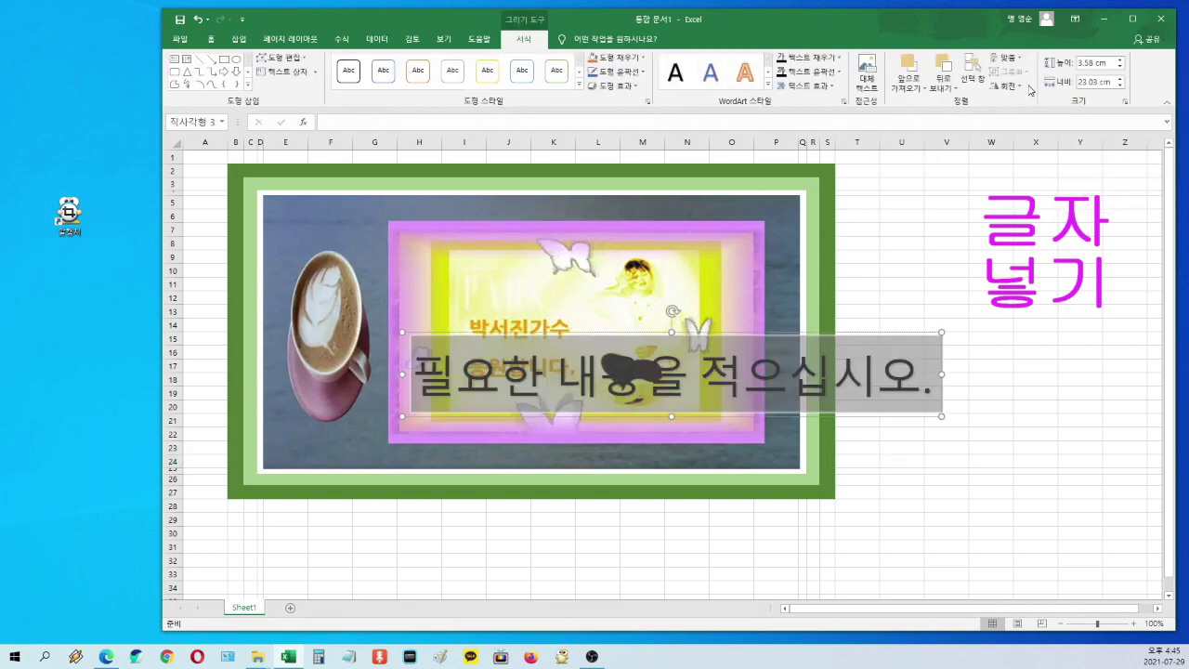
pyautogui.write('박서진노래따라합')
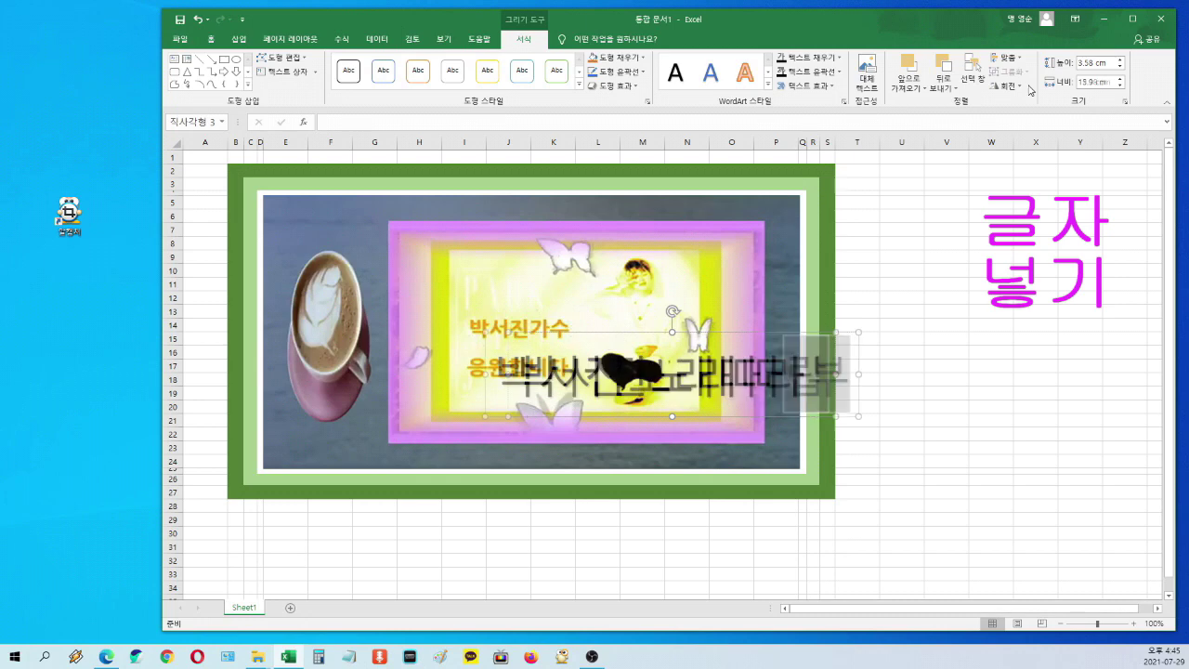
pyautogui.write('르기')
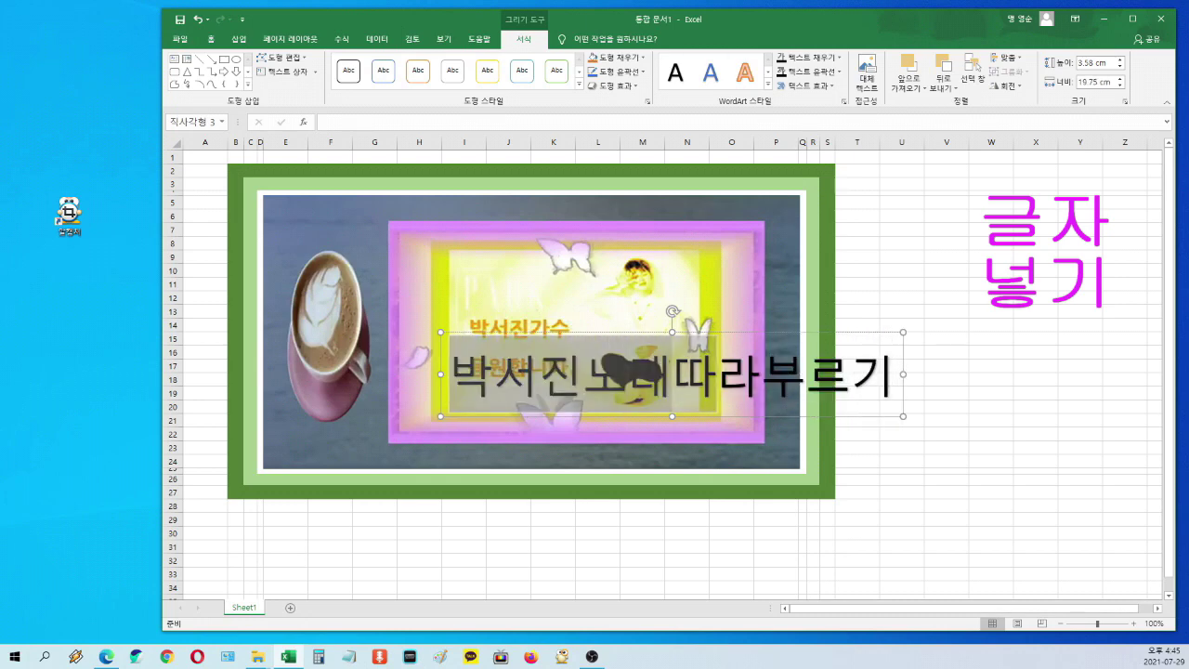
pyautogui.moveTo(729, 350); pyautogui.dragTo(813, 497)
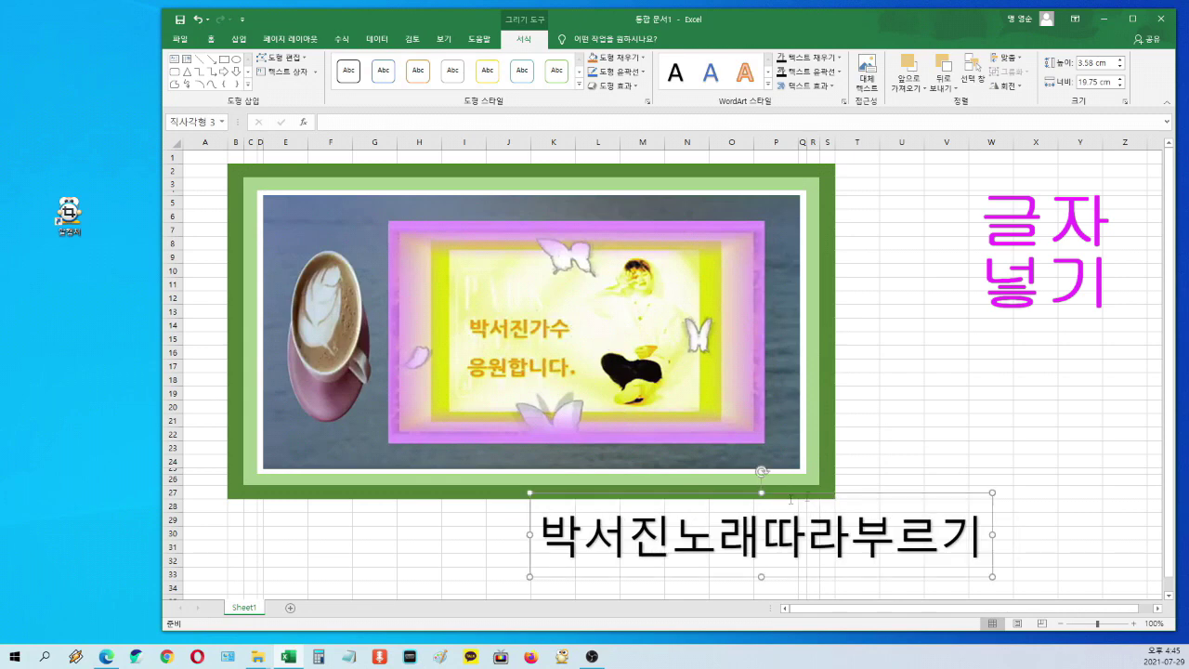
# Change the font of all the WordArt title text to 휴먼둥근헤드라인.
pyautogui.moveTo(538, 534); pyautogui.dragTo(990, 534)
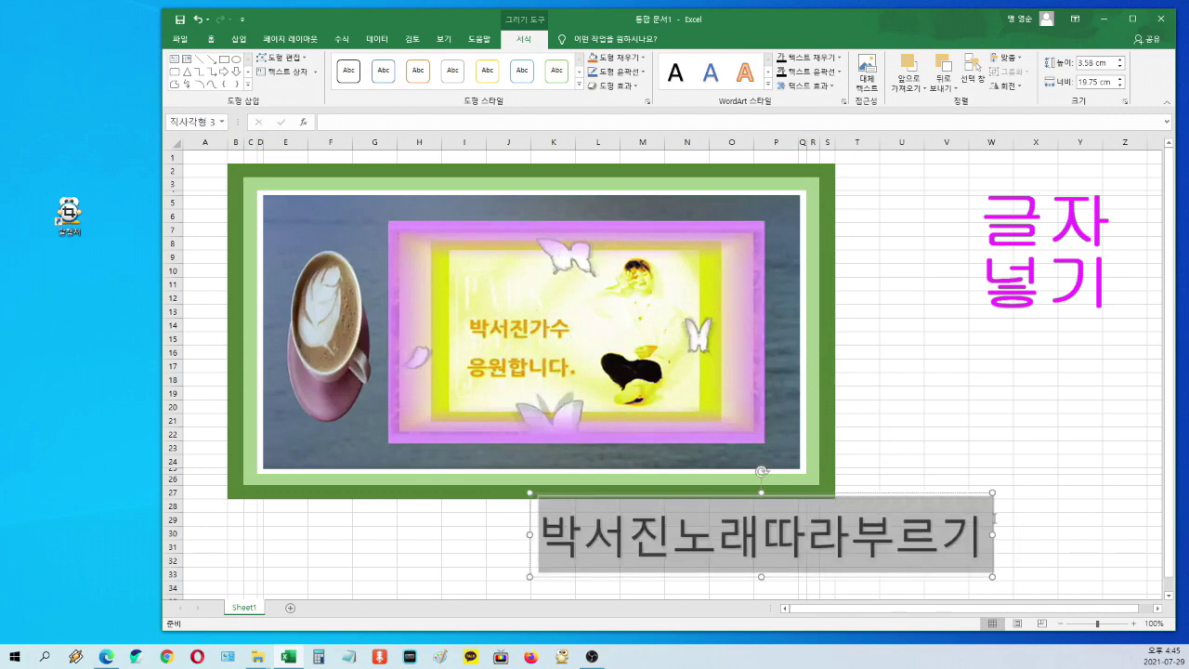
pyautogui.click(212, 40)
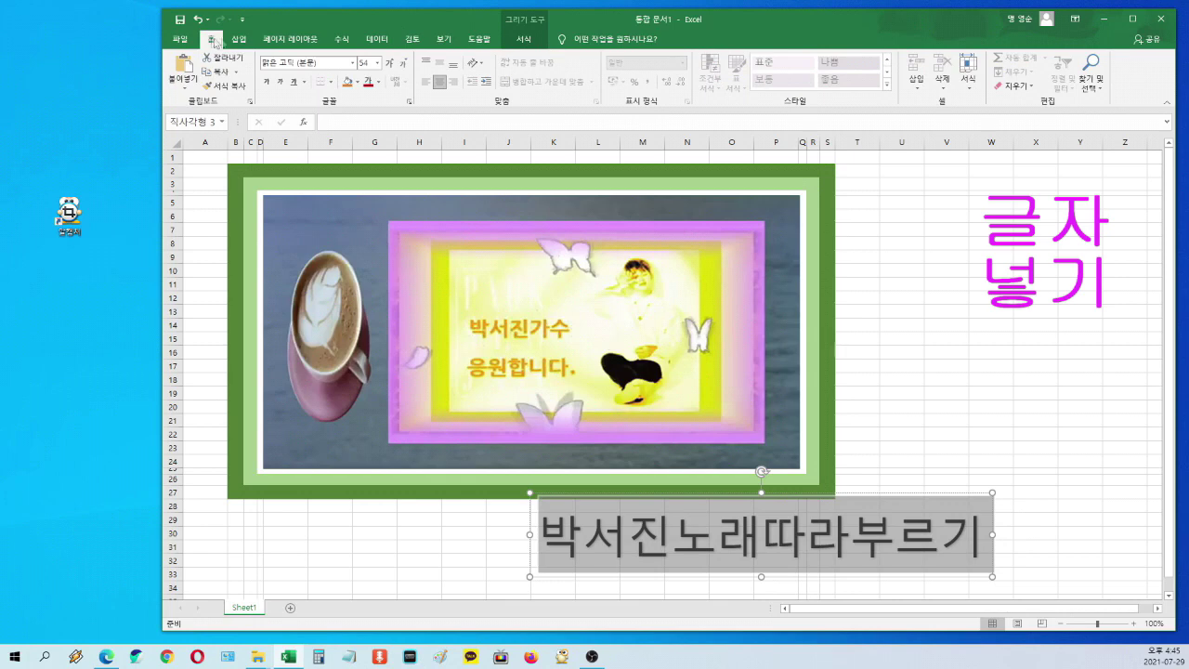
pyautogui.click(351, 63)
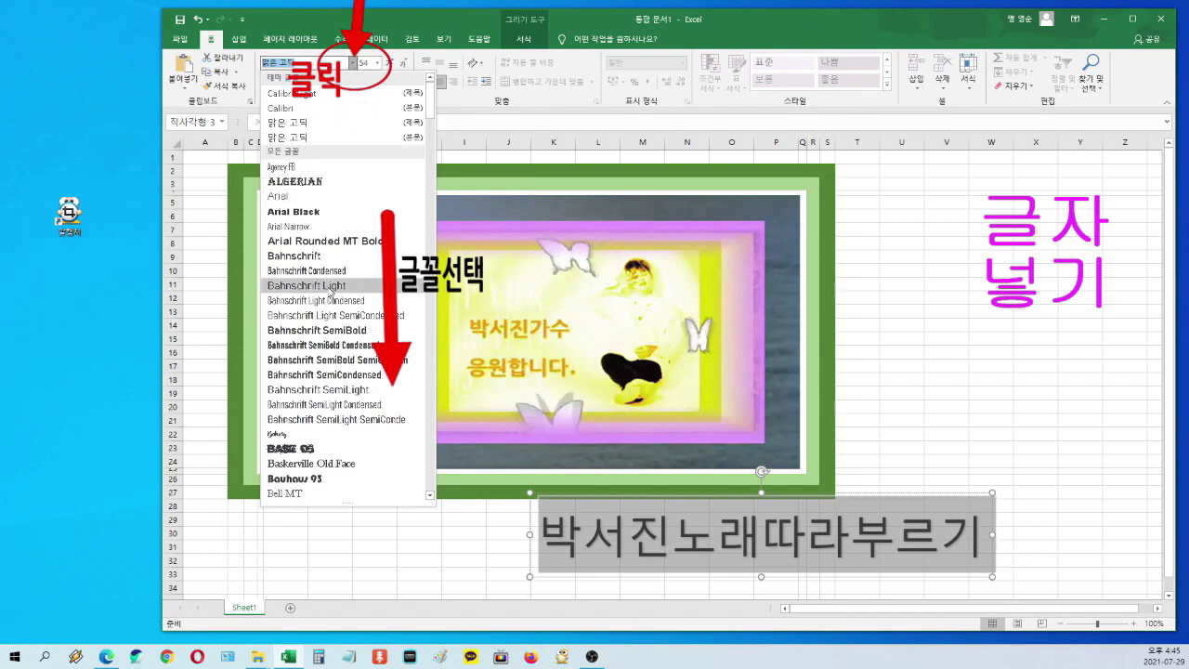
pyautogui.scroll(-1, 319, 344)
pyautogui.scroll(-12, 314, 390)
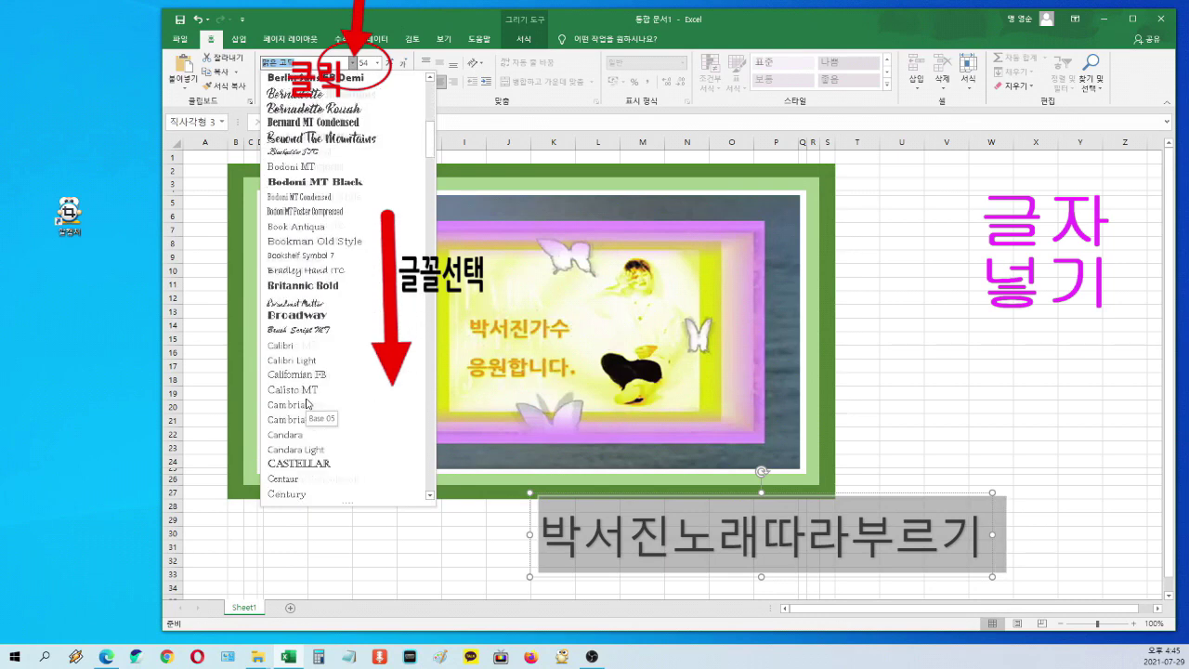
pyautogui.scroll(-15, 307, 404)
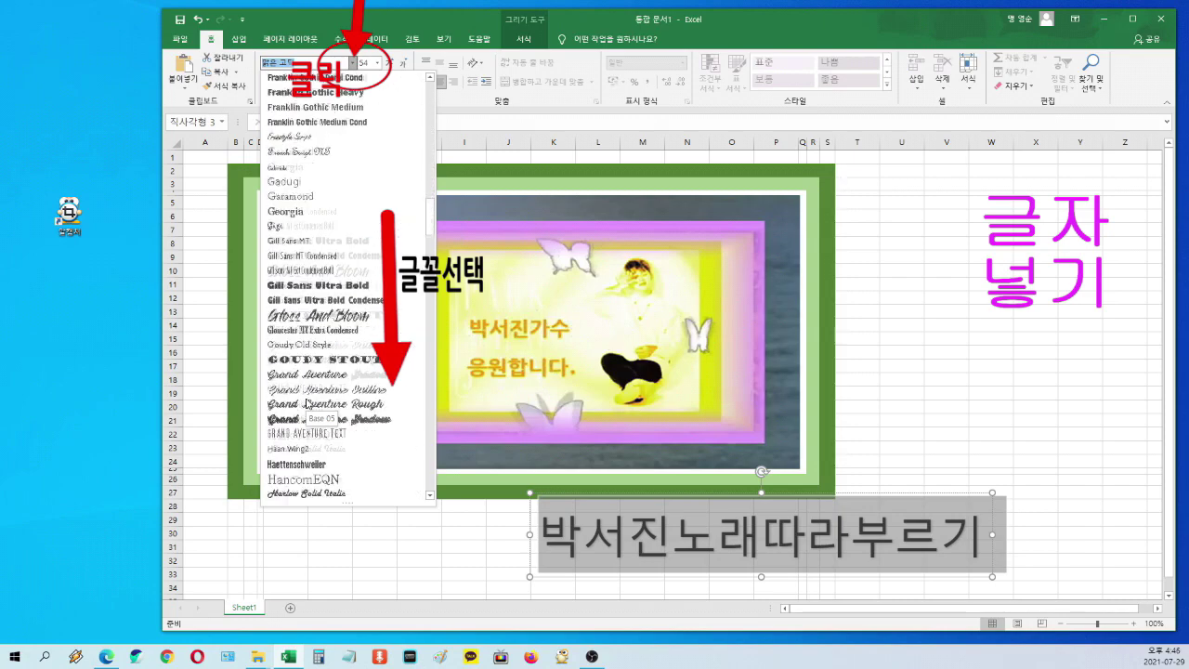
pyautogui.scroll(-15, 307, 404)
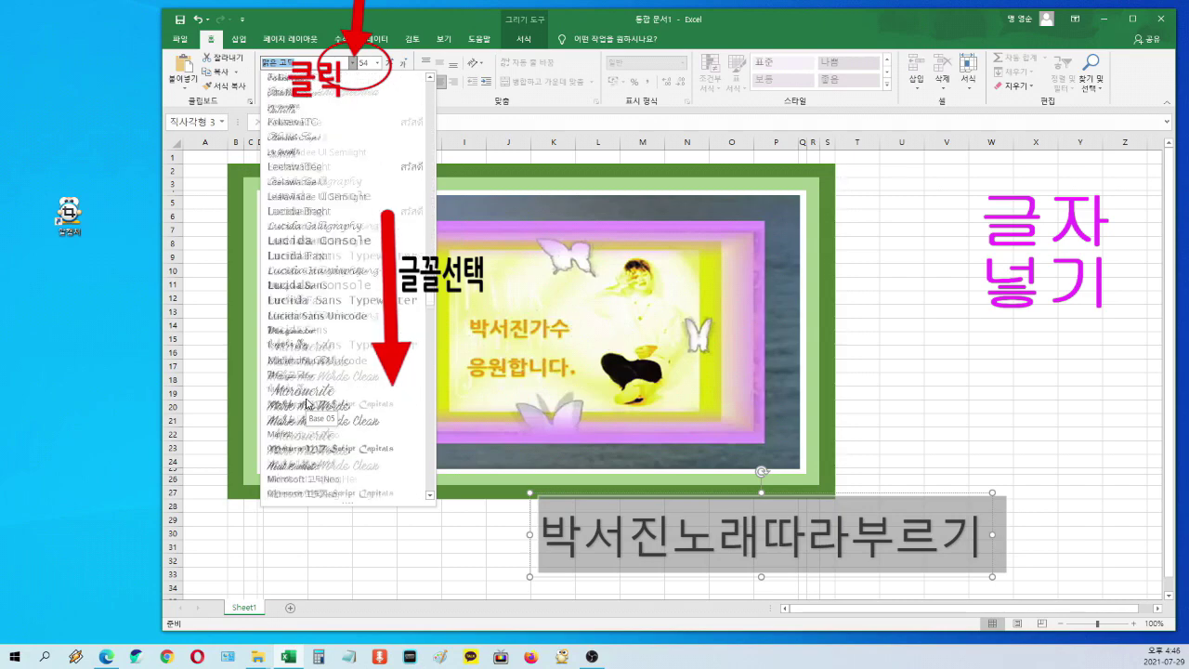
pyautogui.scroll(-10, 307, 404)
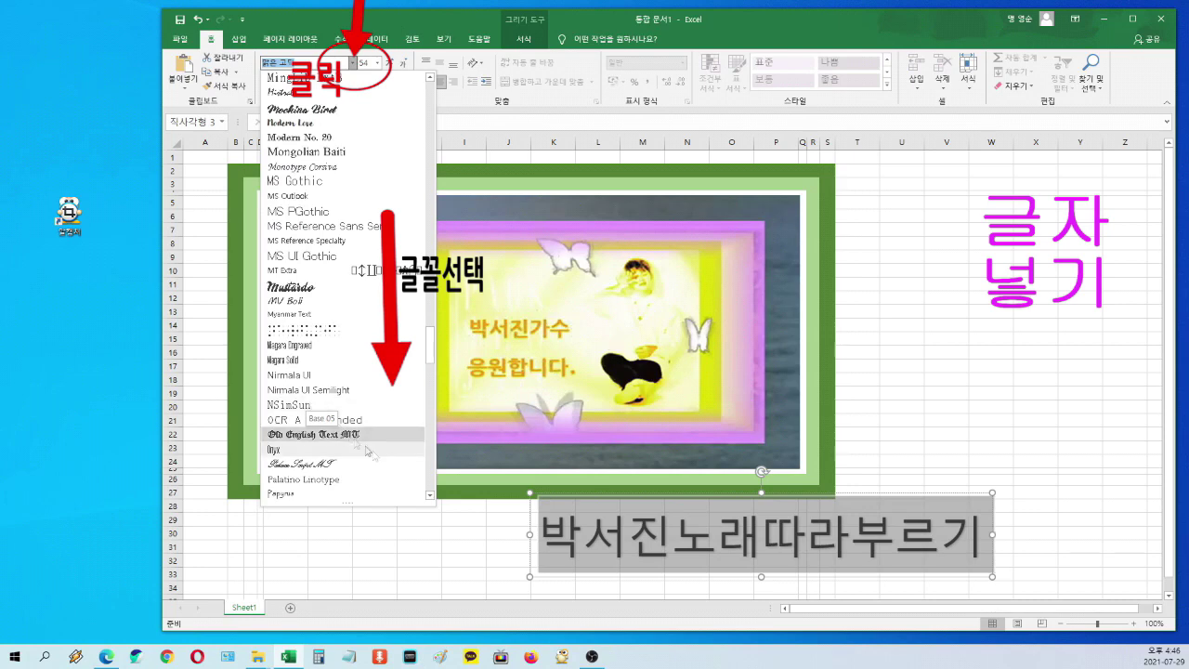
pyautogui.scroll(-20, 310, 461)
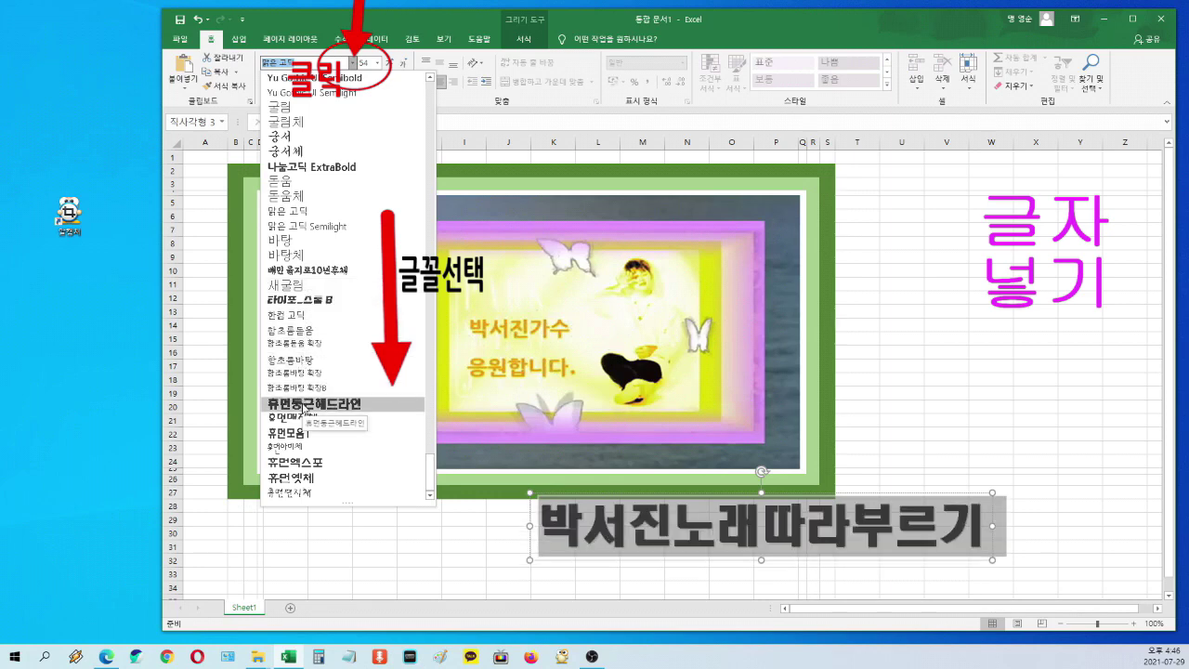
pyautogui.click(305, 405)
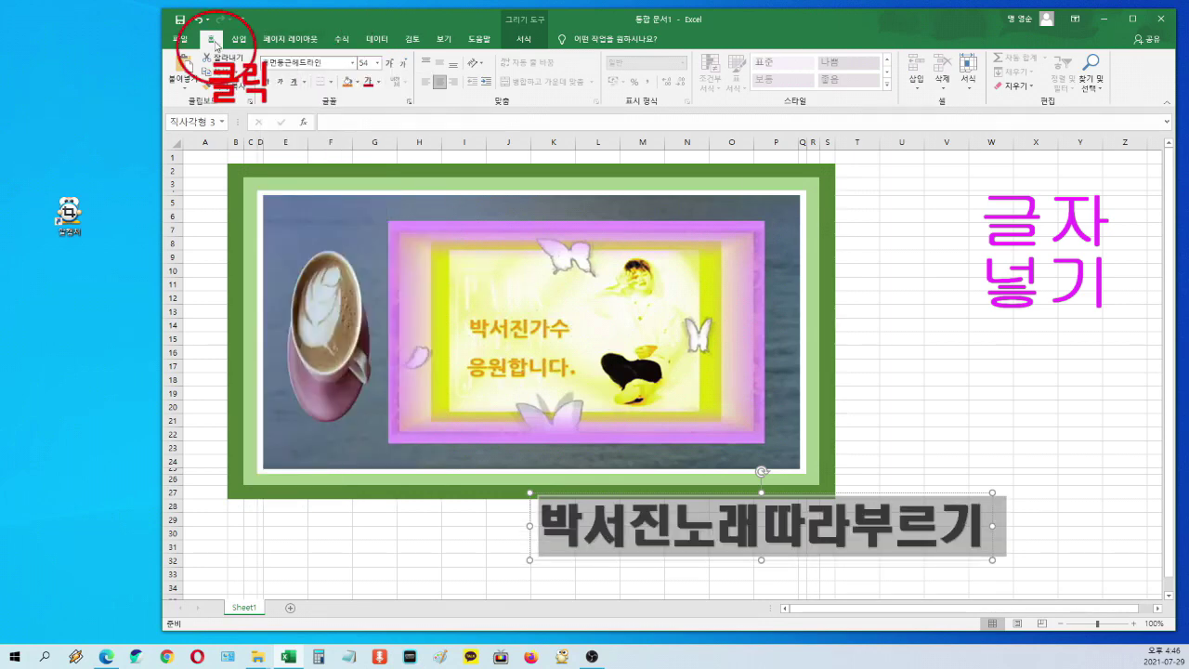
# Colour the WordArt text with a darker theme blue and set its font size to 60.
pyautogui.click(377, 86)
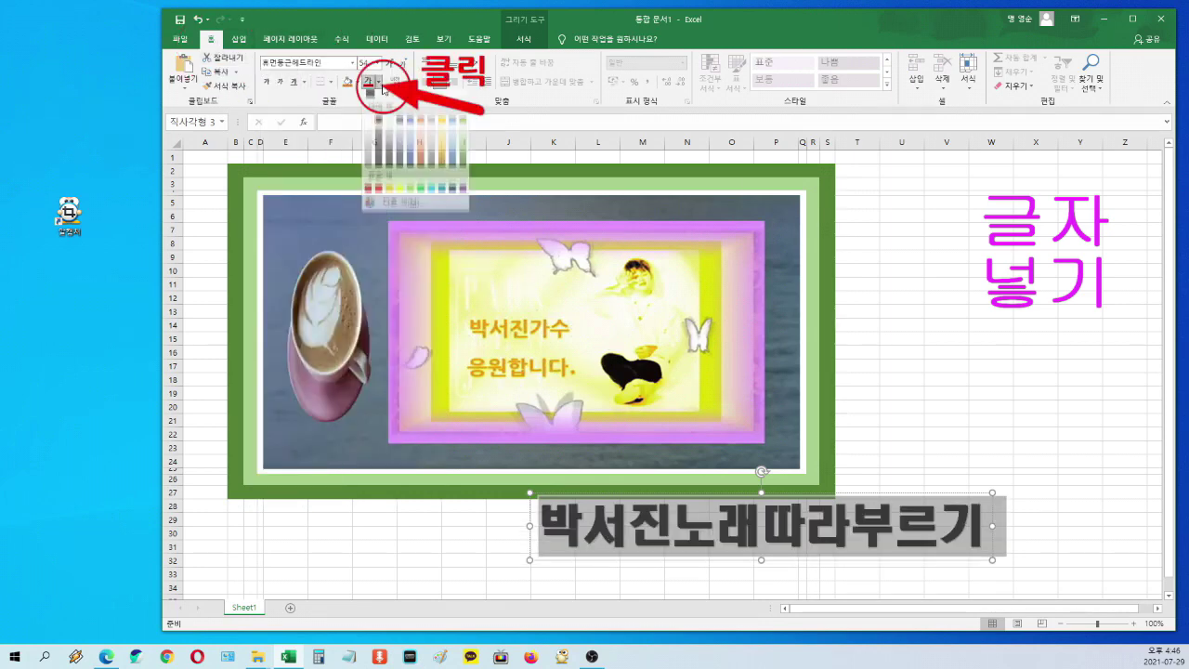
pyautogui.click(452, 165)
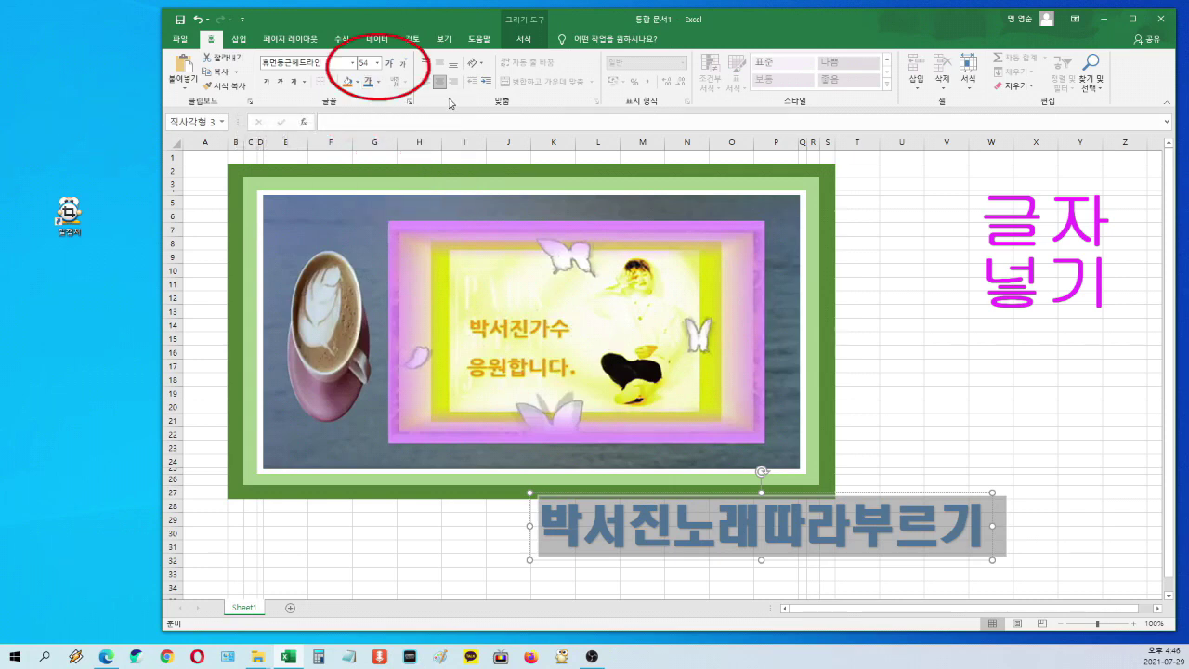
pyautogui.click(378, 63)
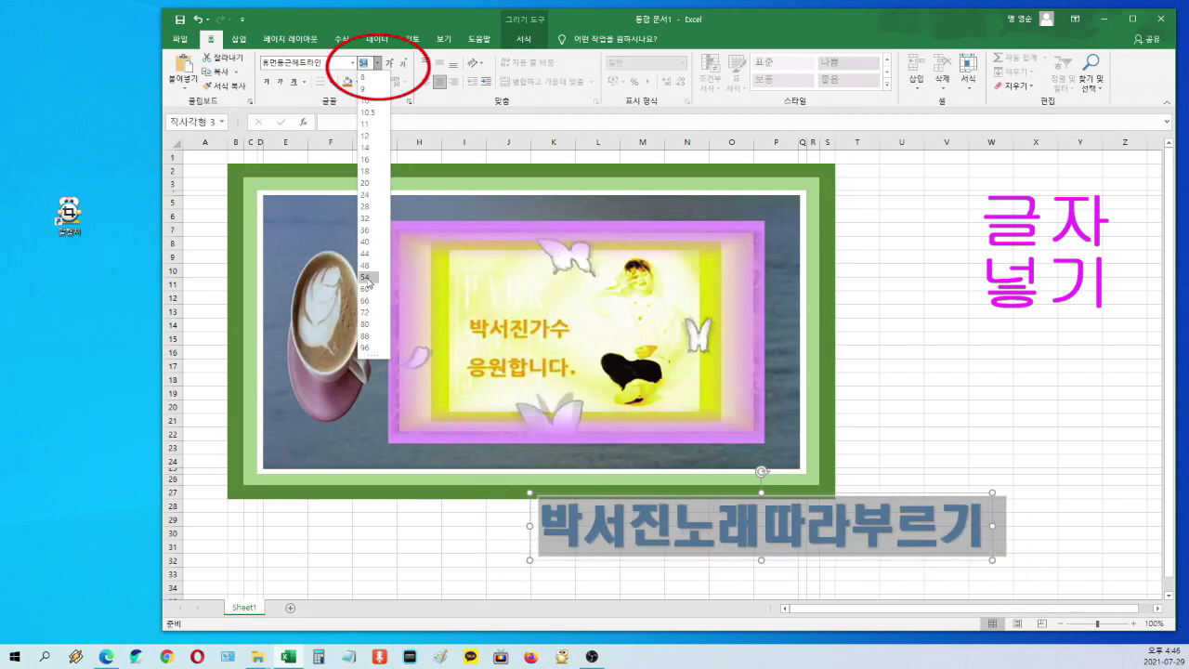
pyautogui.click(367, 289)
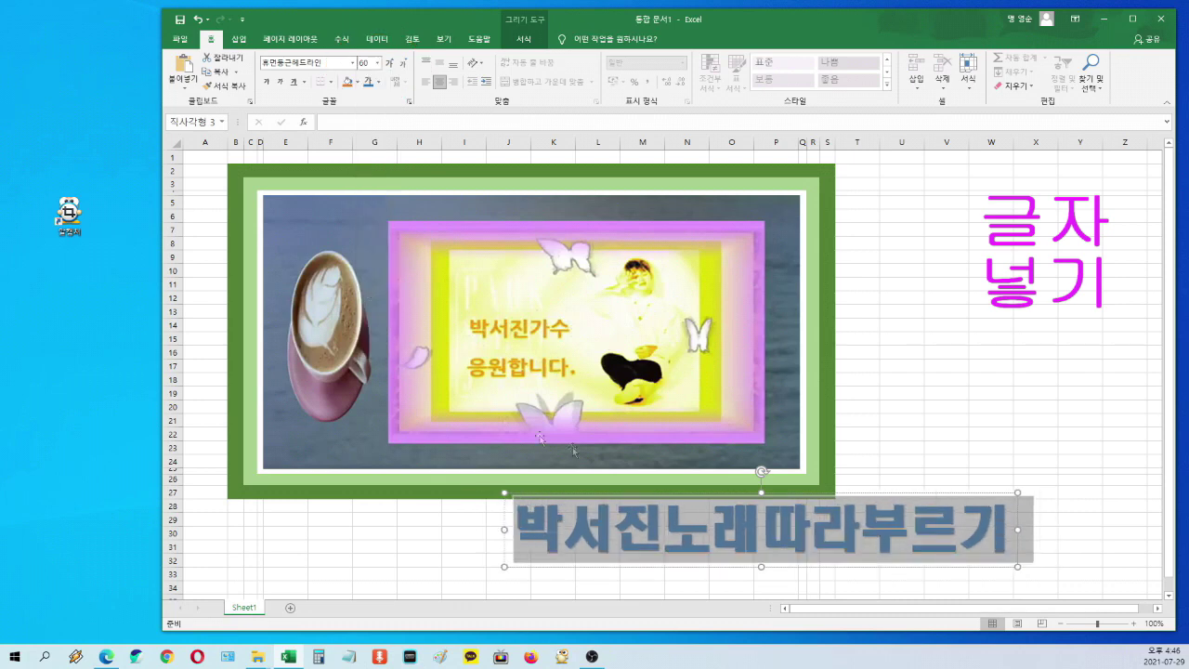
# Move the WordArt title onto the centre of the framed picture and maximize the Excel window.
pyautogui.moveTo(886, 502); pyautogui.dragTo(715, 373)
pyautogui.moveTo(698, 316); pyautogui.dragTo(653, 299)
pyautogui.click(653, 299)
pyautogui.click(1132, 18)
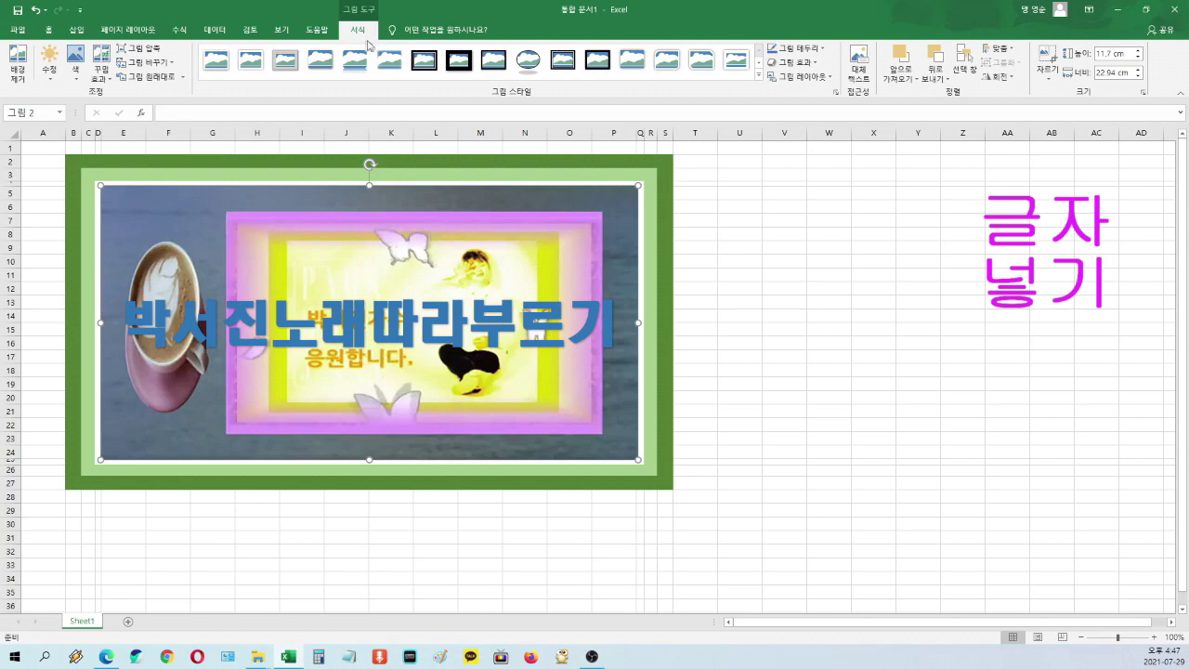
# Give the WordArt text a white outline with a weight of 2¼ pt.
pyautogui.click(414, 297)
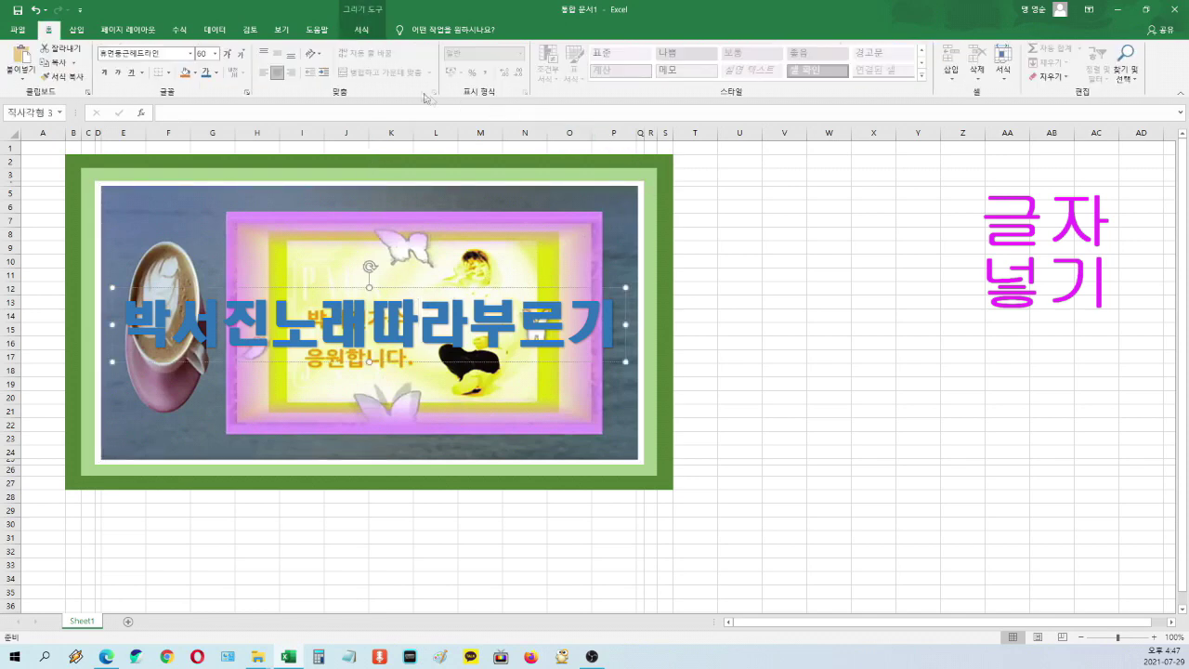
pyautogui.click(375, 30)
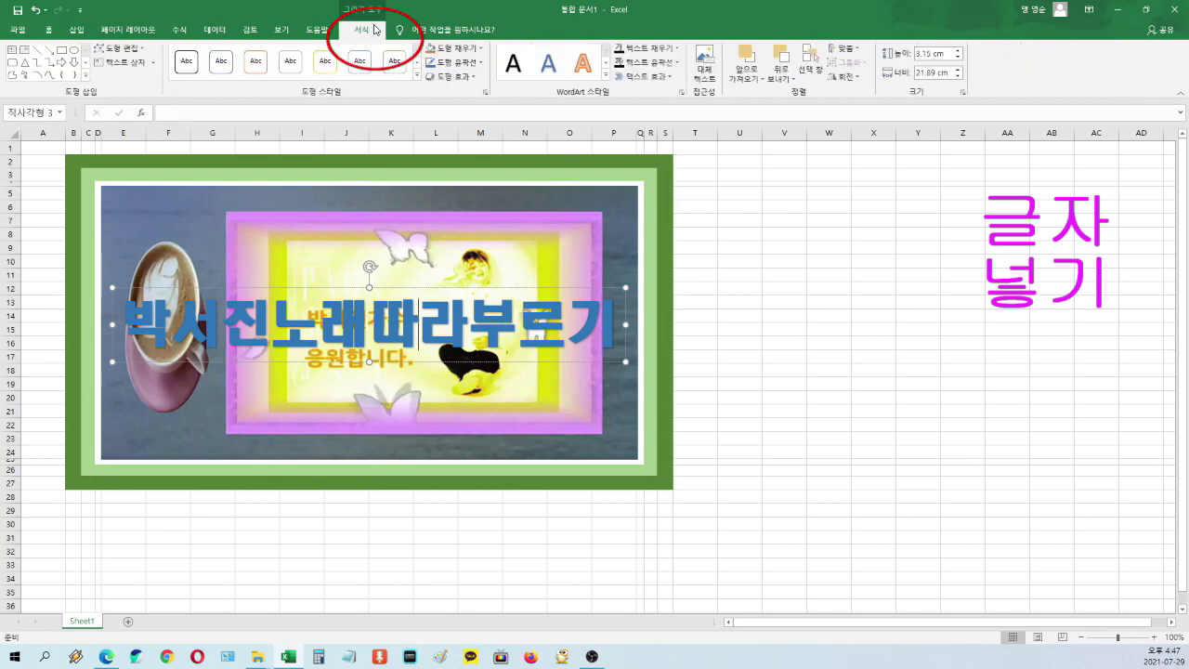
pyautogui.click(654, 63)
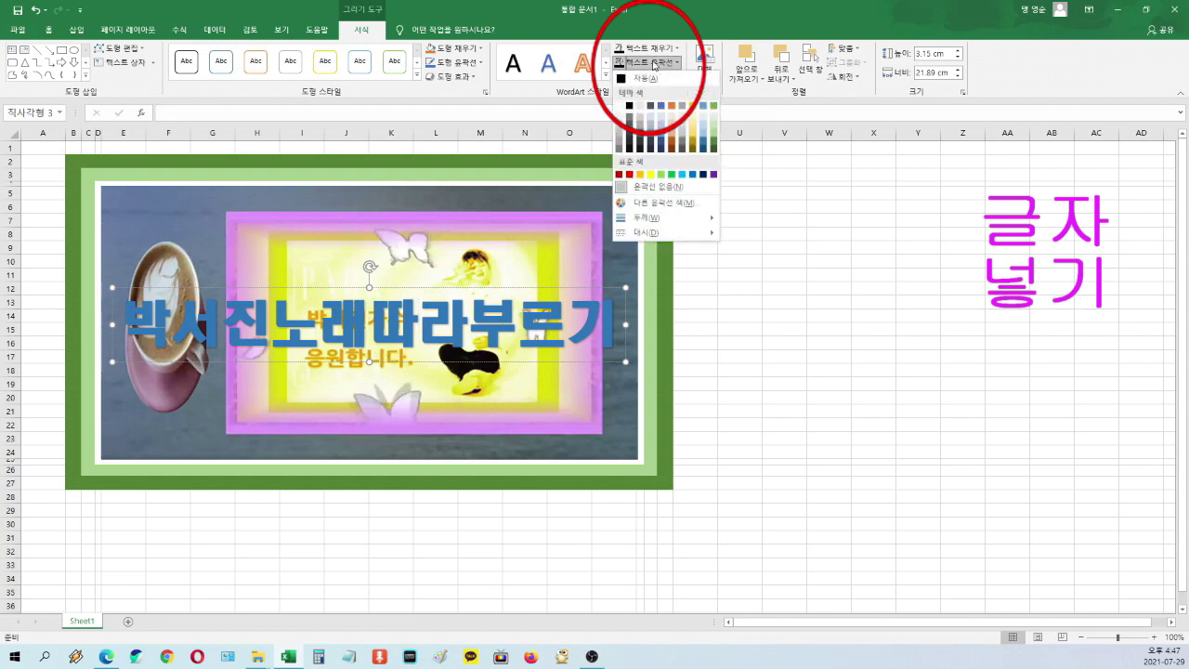
pyautogui.click(619, 108)
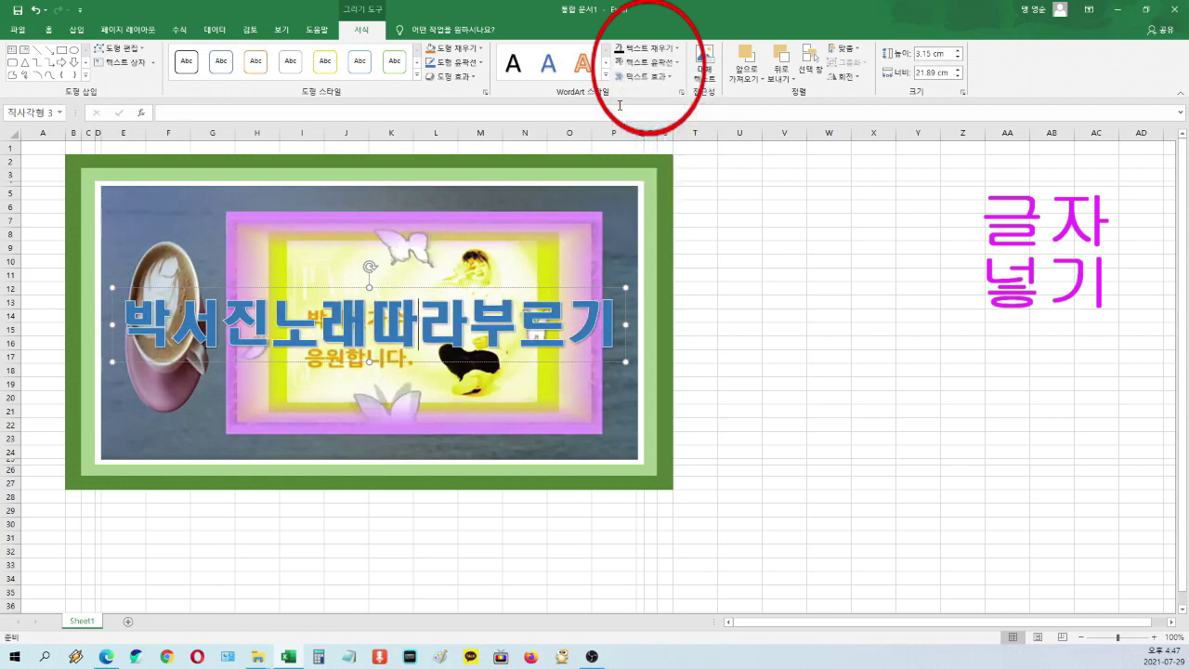
pyautogui.click(653, 64)
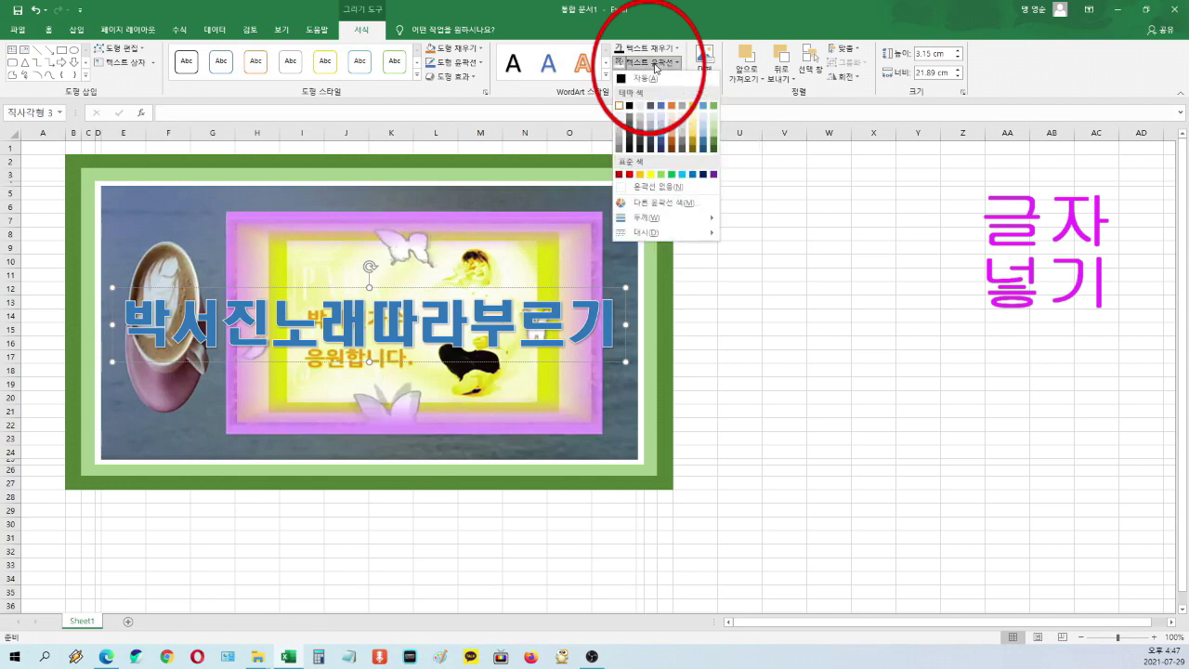
pyautogui.moveTo(647, 219)
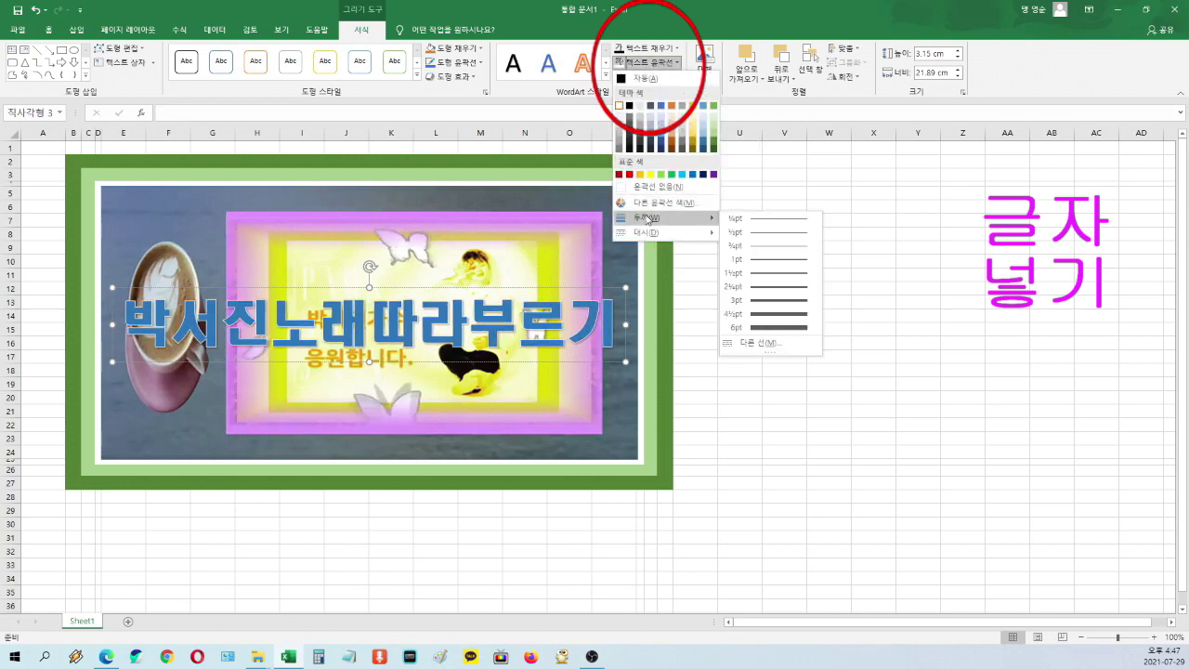
pyautogui.click(766, 288)
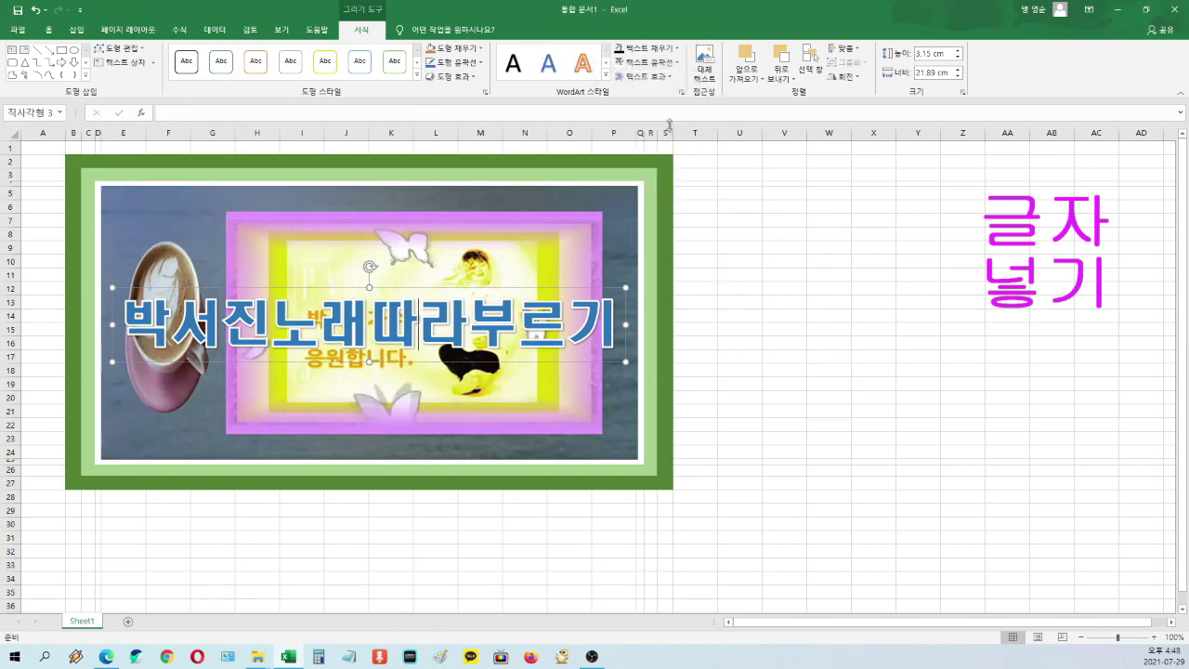
# Apply the largest glow variation in the second blue to the WordArt text, then deselect it.
pyautogui.click(643, 76)
pyautogui.moveTo(671, 100)
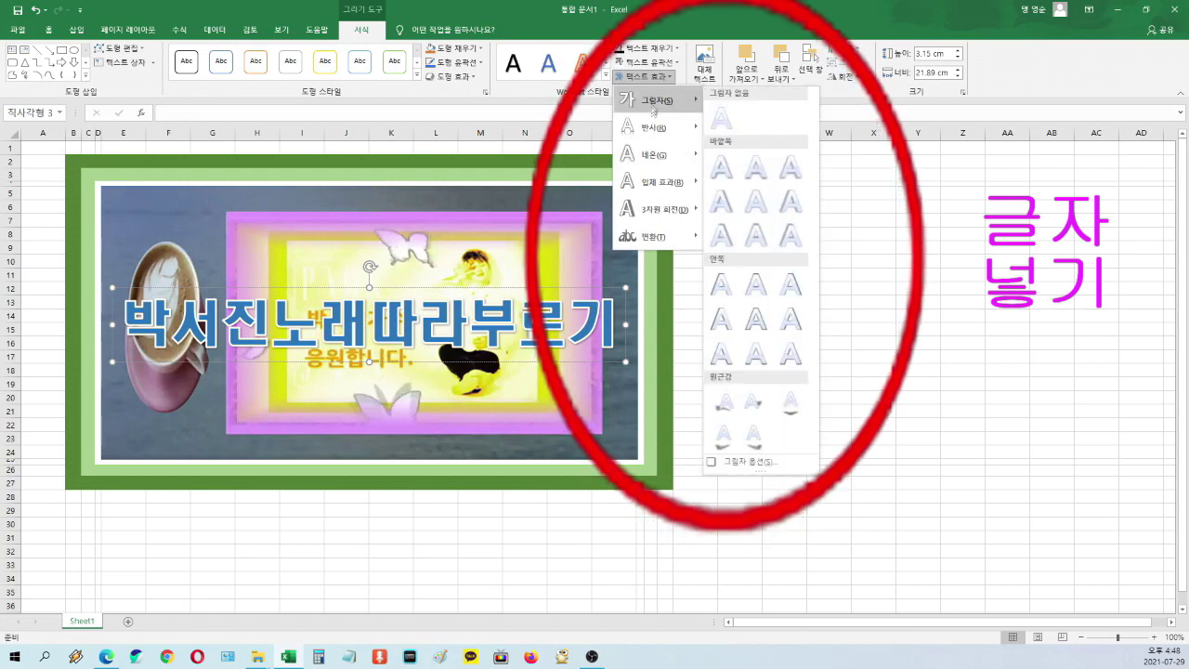
pyautogui.moveTo(677, 184)
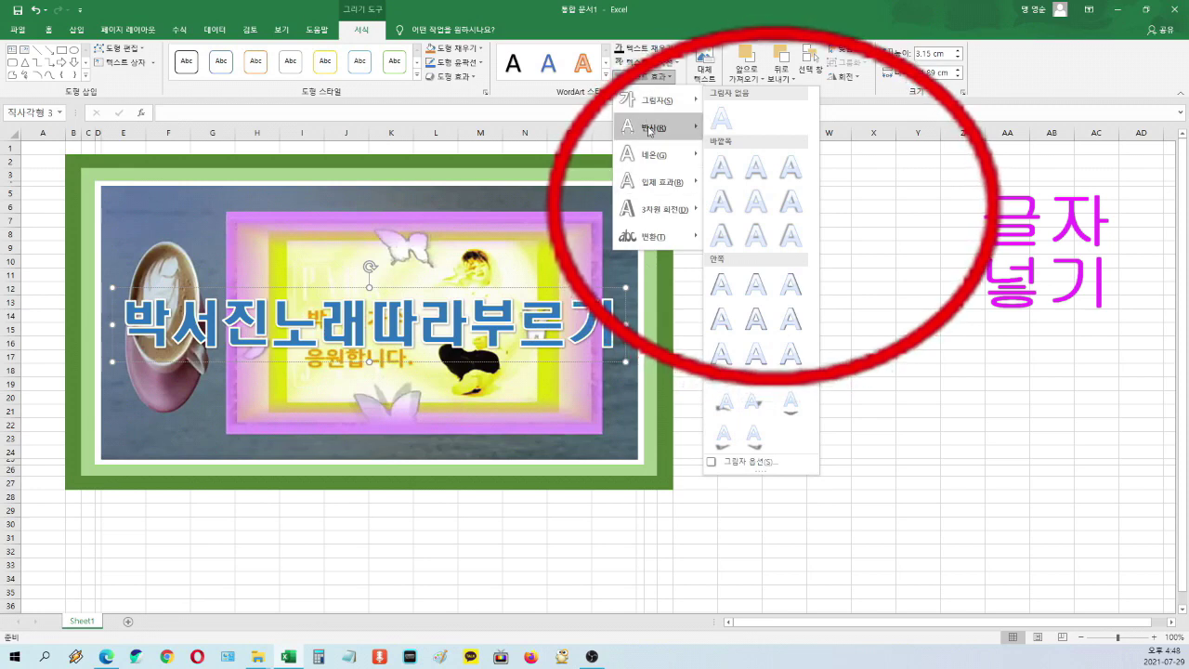
pyautogui.moveTo(655, 154)
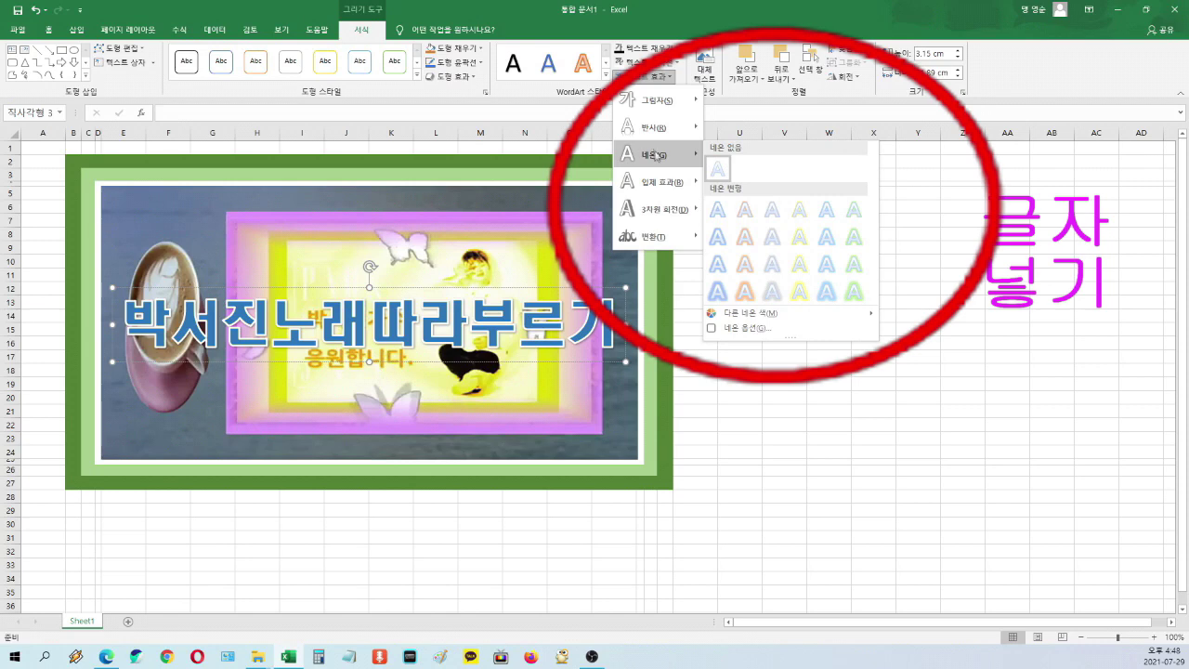
pyautogui.click(836, 296)
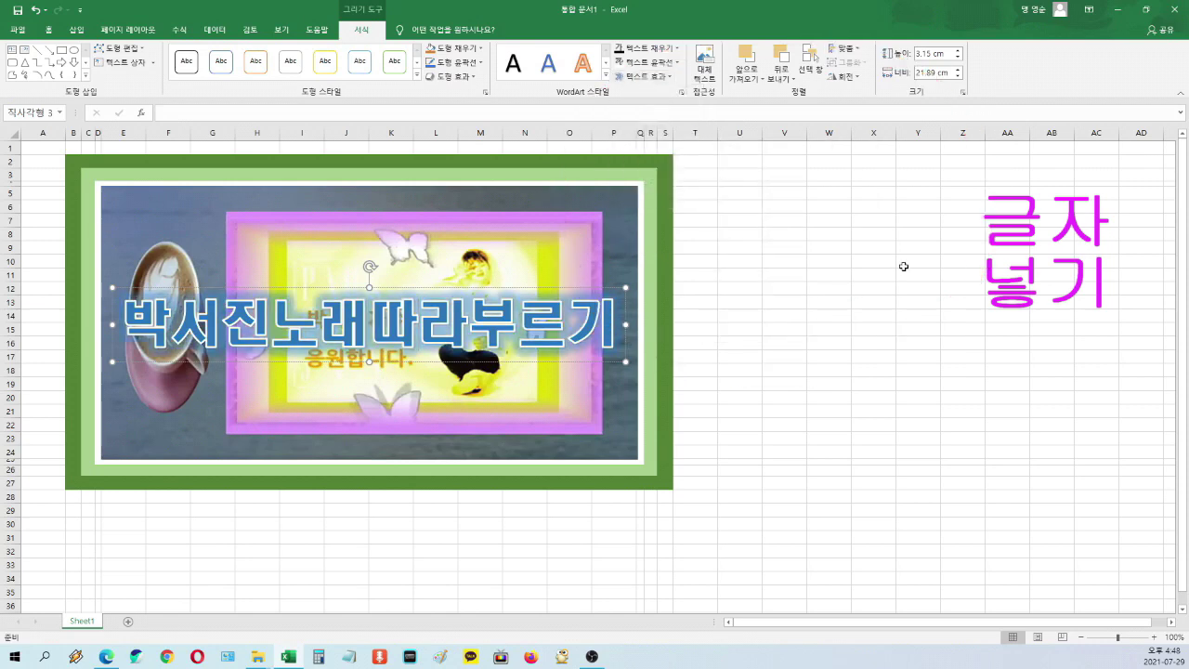
pyautogui.click(803, 268)
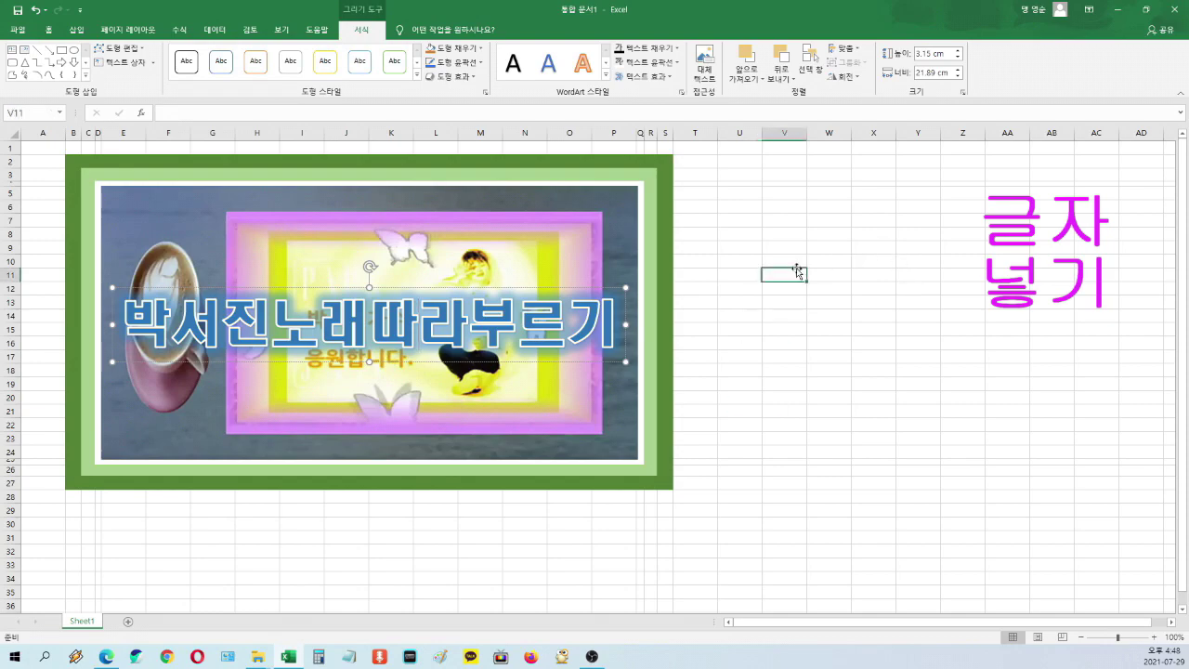
# Restore the Excel window to reach the desktop, launch 알캡처 and capture the thumbnail along the dark green frame's outer edges.
pyautogui.doubleClick(790, 11)
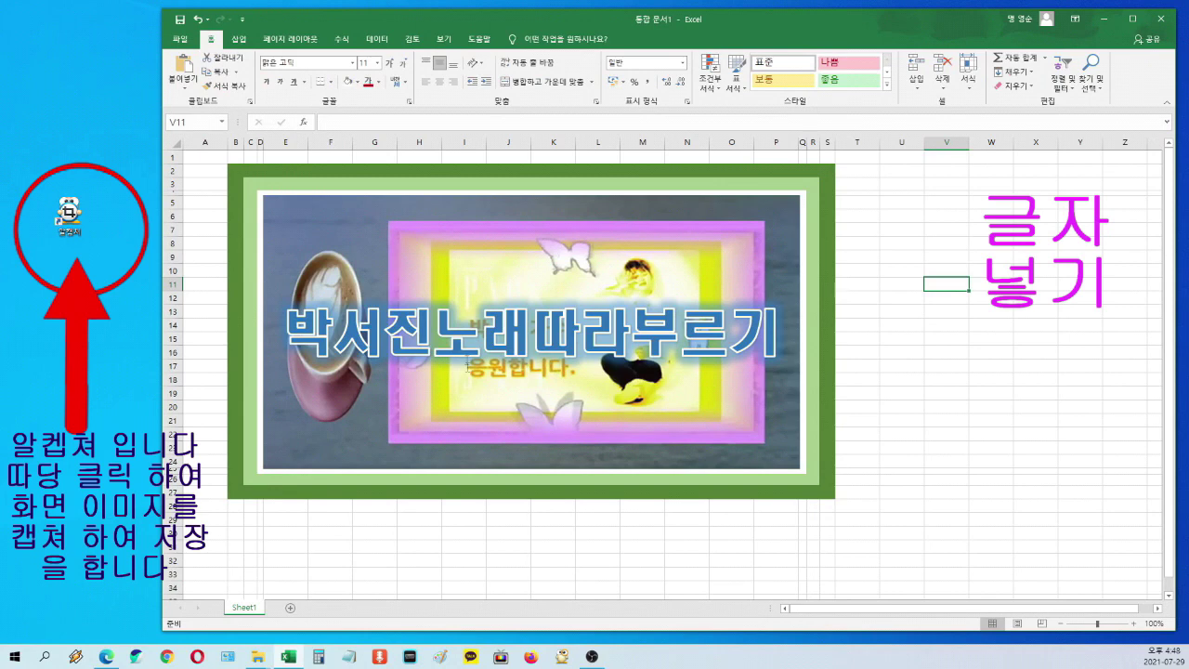
pyautogui.doubleClick(69, 220)
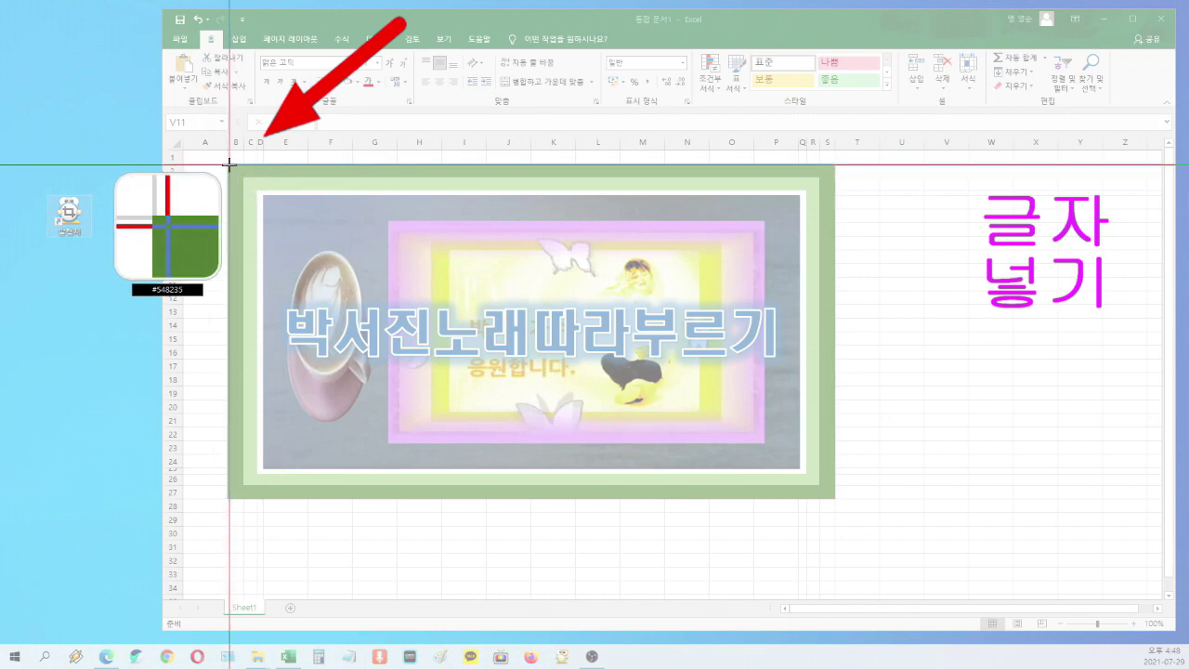
pyautogui.moveTo(229, 165); pyautogui.dragTo(835, 498)
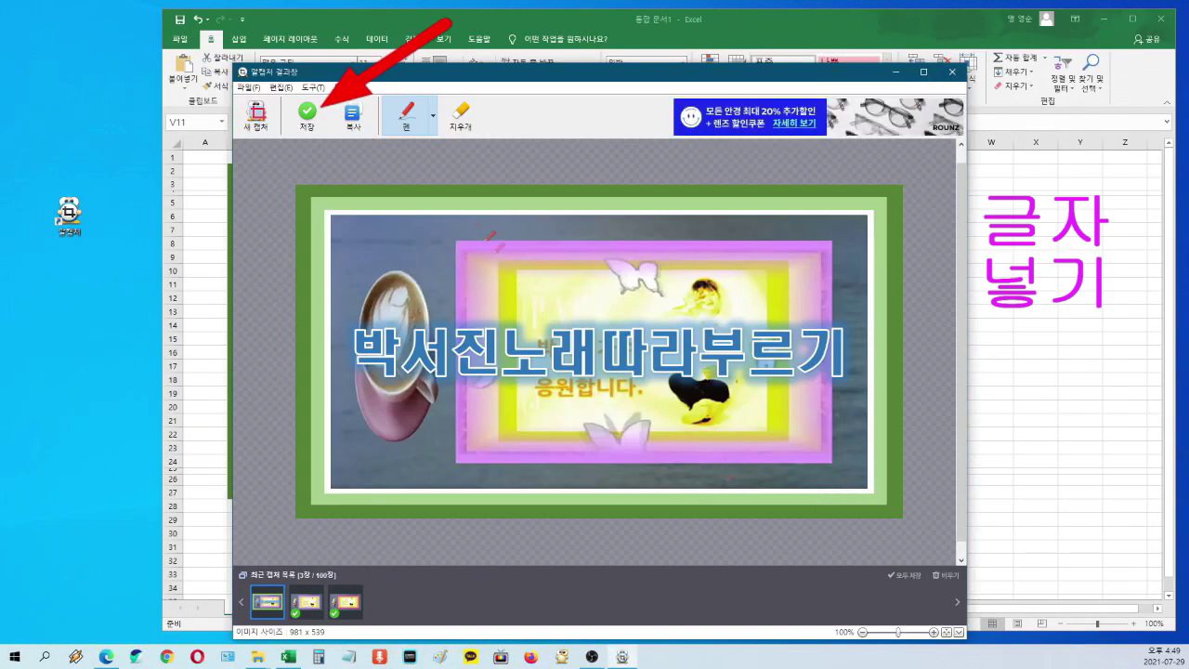
# Save the capture as a jpg file in the 다운로드 folder, overwriting the existing 20210729_163513.jpg.
pyautogui.click(309, 118)
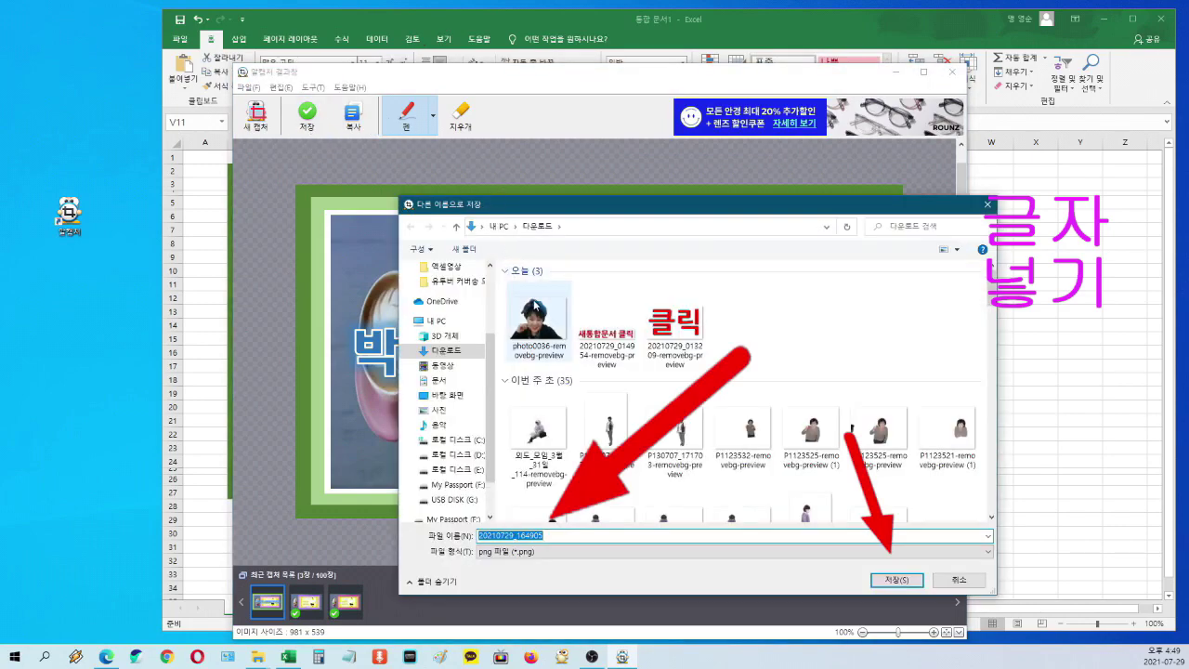
pyautogui.click(987, 552)
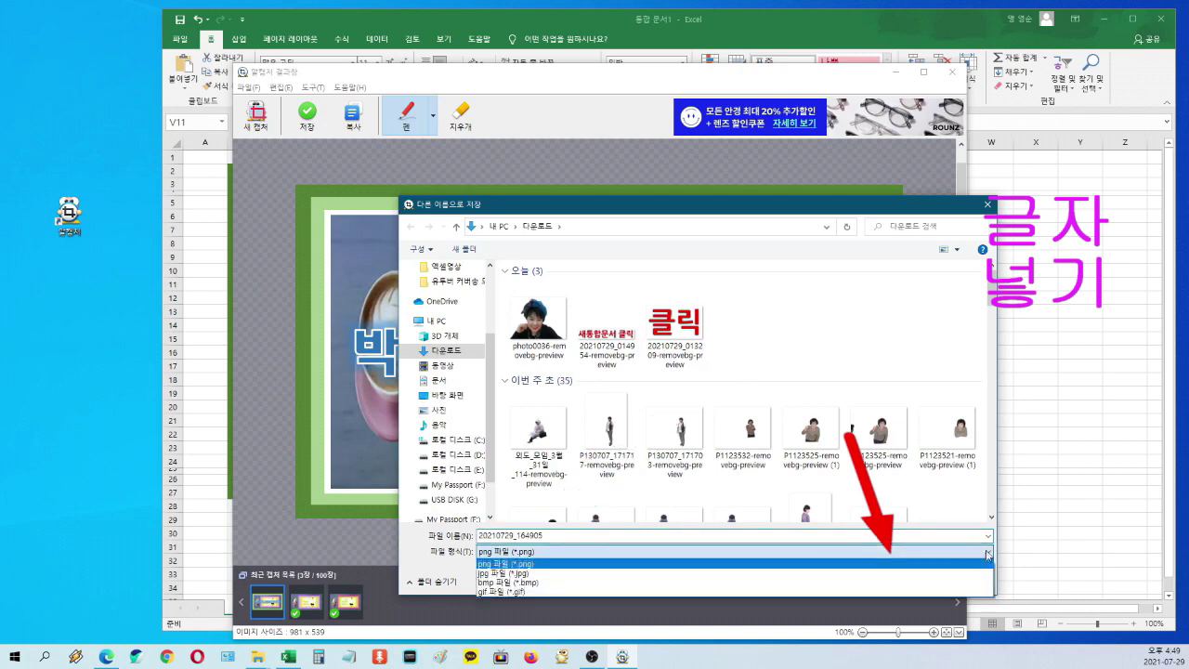
pyautogui.click(490, 574)
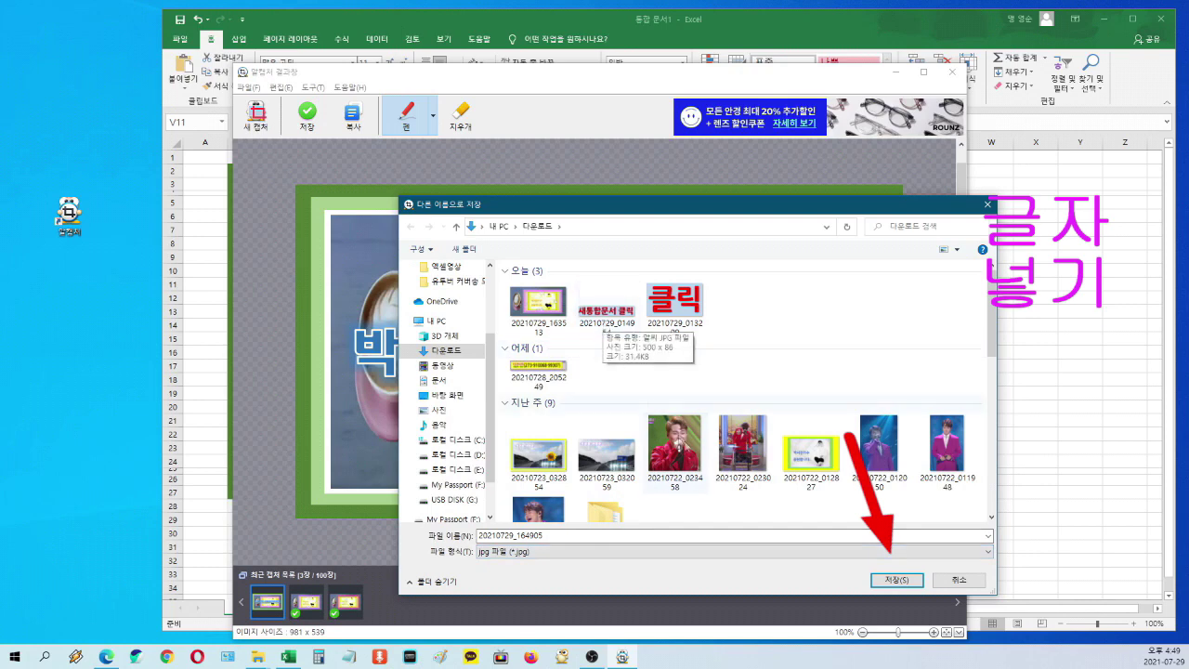
pyautogui.click(550, 303)
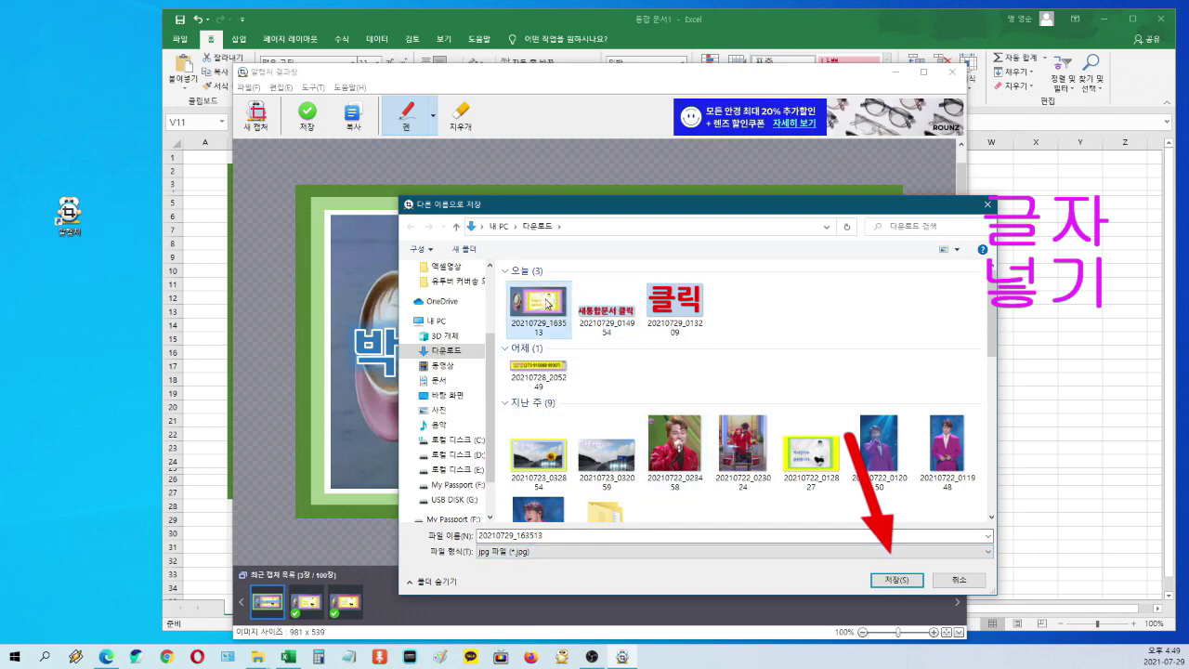
pyautogui.click(895, 580)
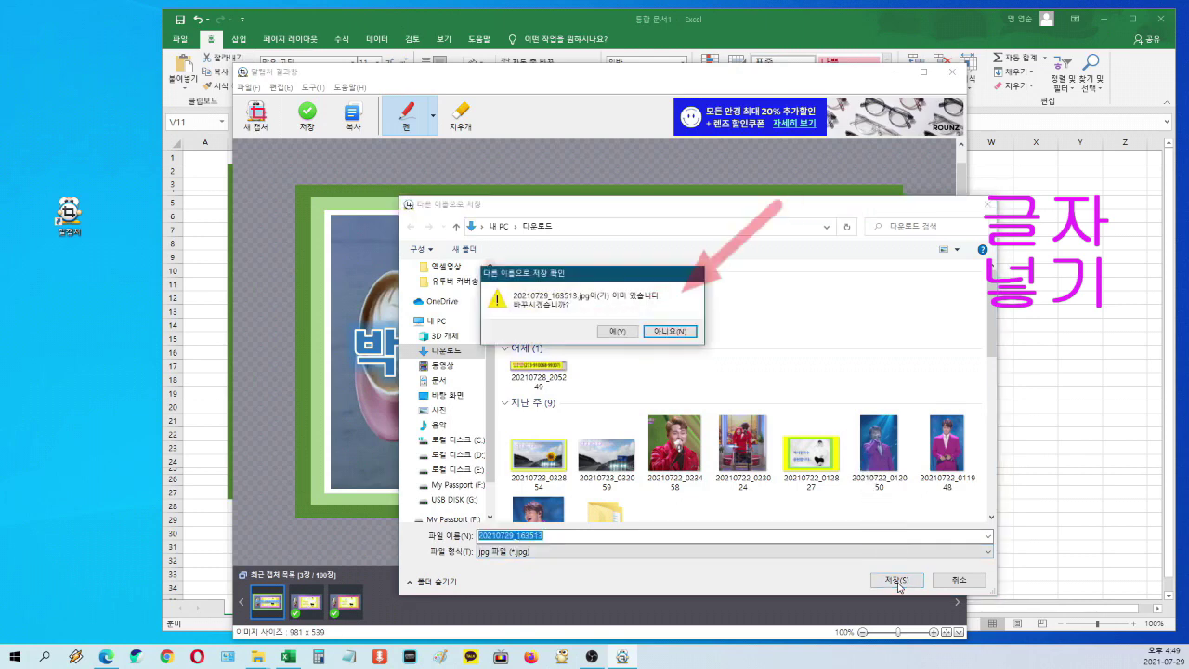
pyautogui.click(617, 331)
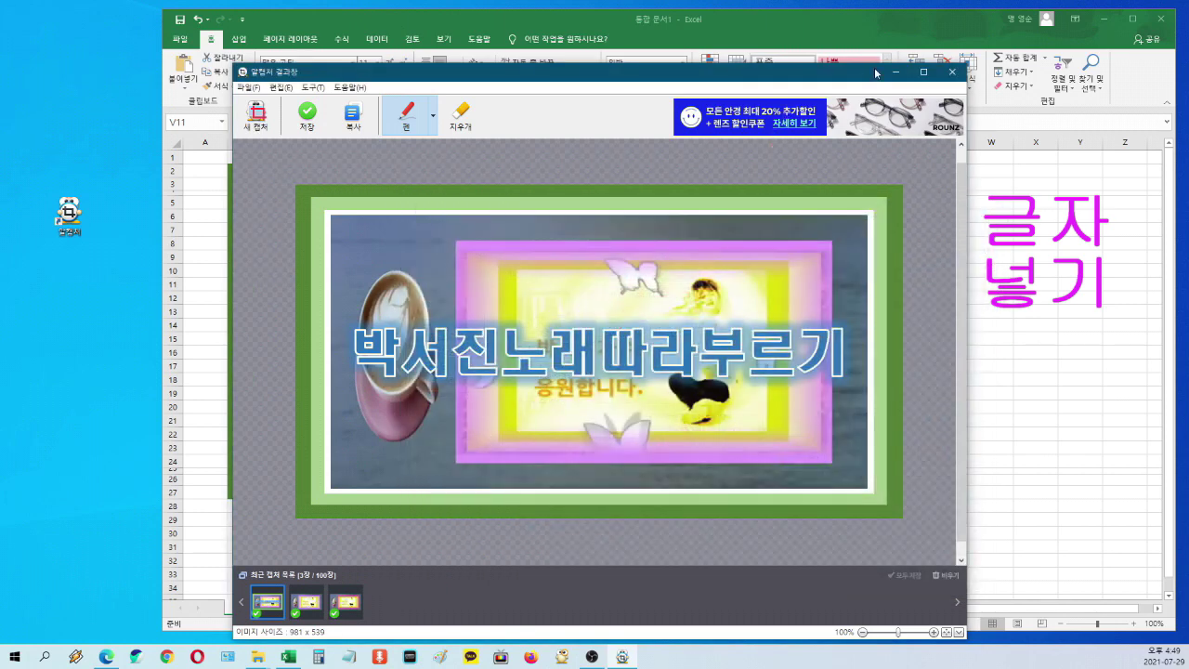
# Close the capture result window, switch to YouTube Studio and upload the video 반복재생 0 from the 엑셀영상 folder.
pyautogui.click(952, 72)
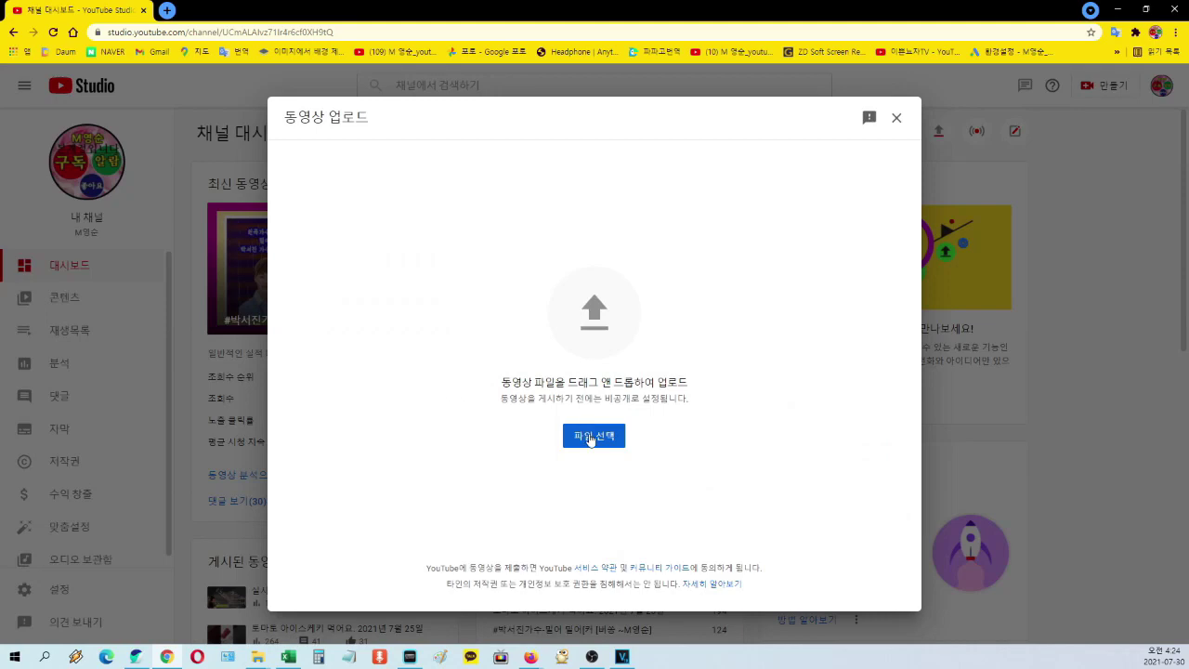
pyautogui.click(592, 435)
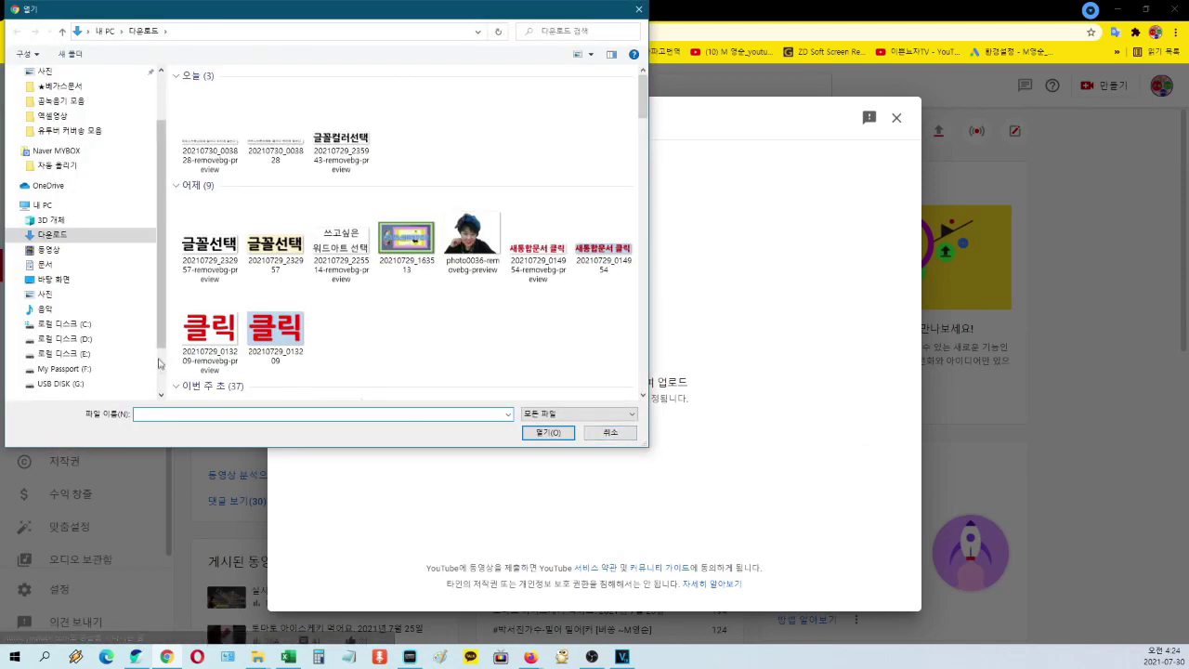
pyautogui.click(52, 115)
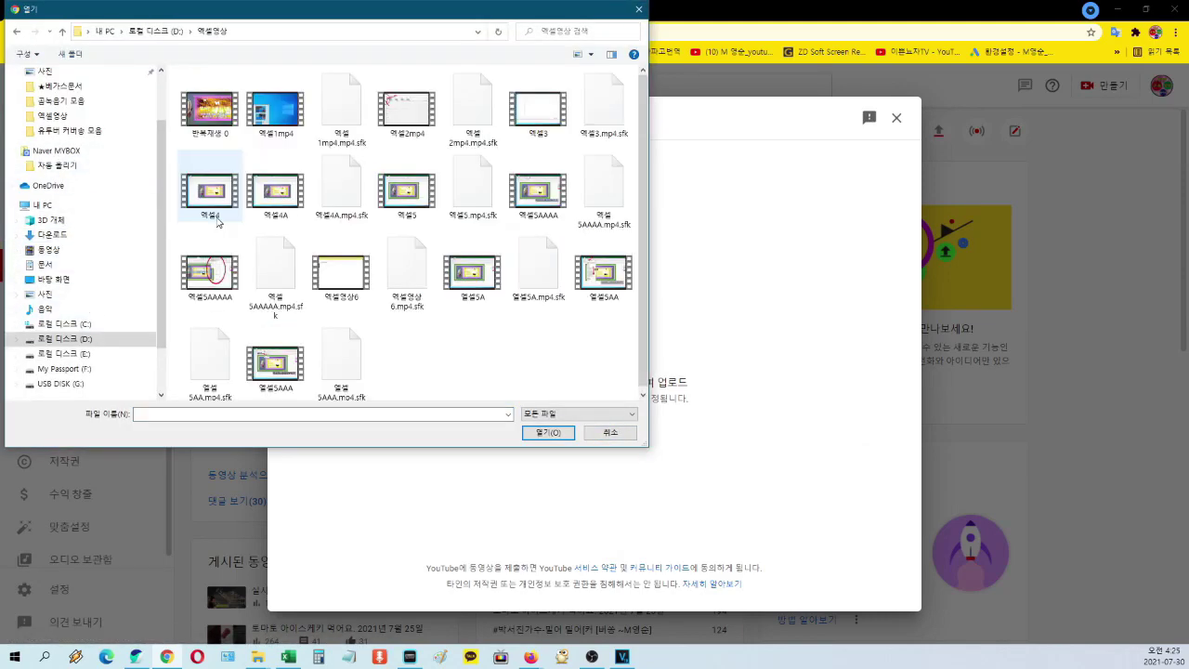
pyautogui.click(210, 113)
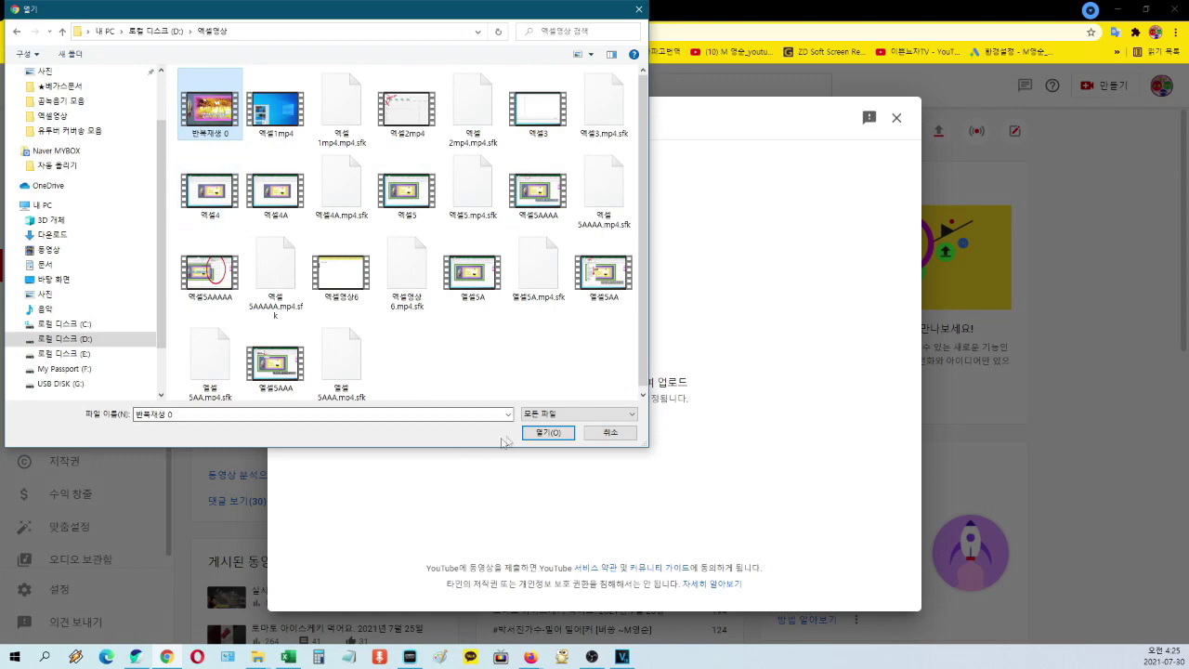
pyautogui.click(536, 433)
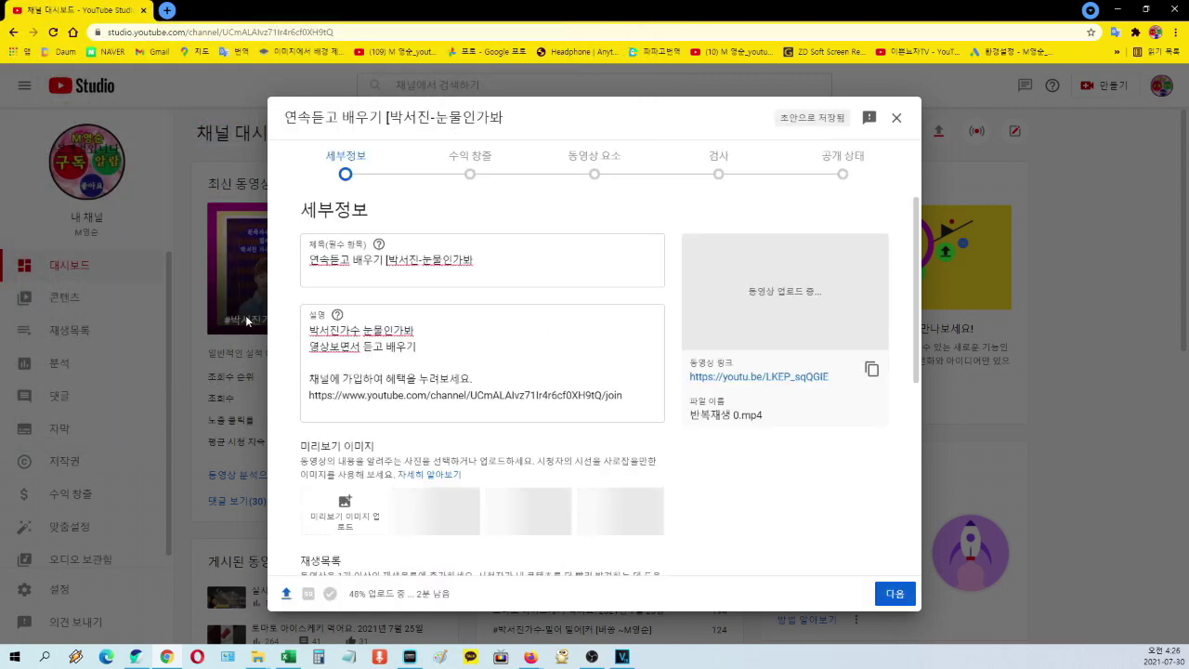
# Add the video to the 가수노래 playlist.
pyautogui.scroll(-2, 390, 570)
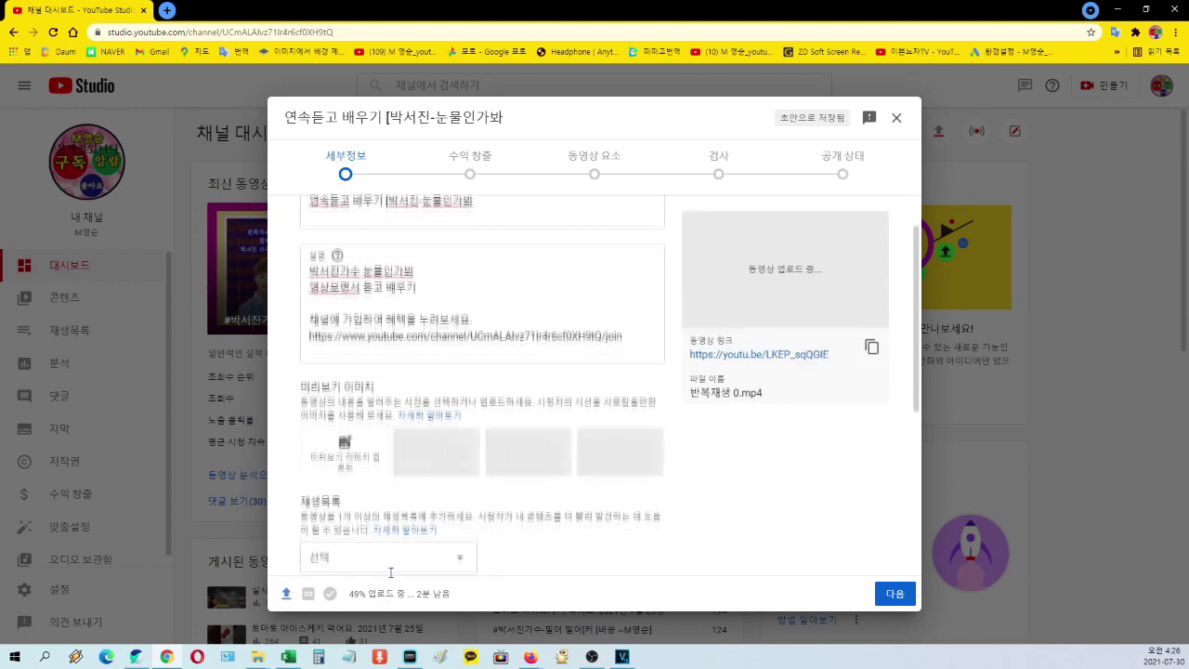
pyautogui.click(452, 432)
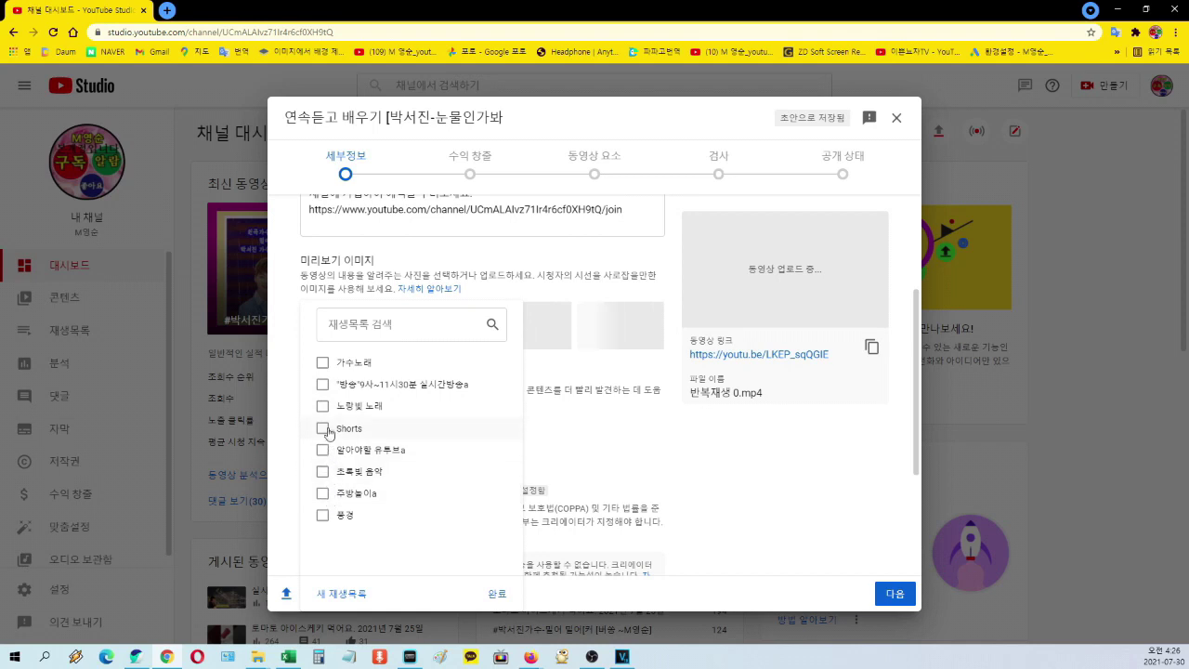
pyautogui.click(323, 363)
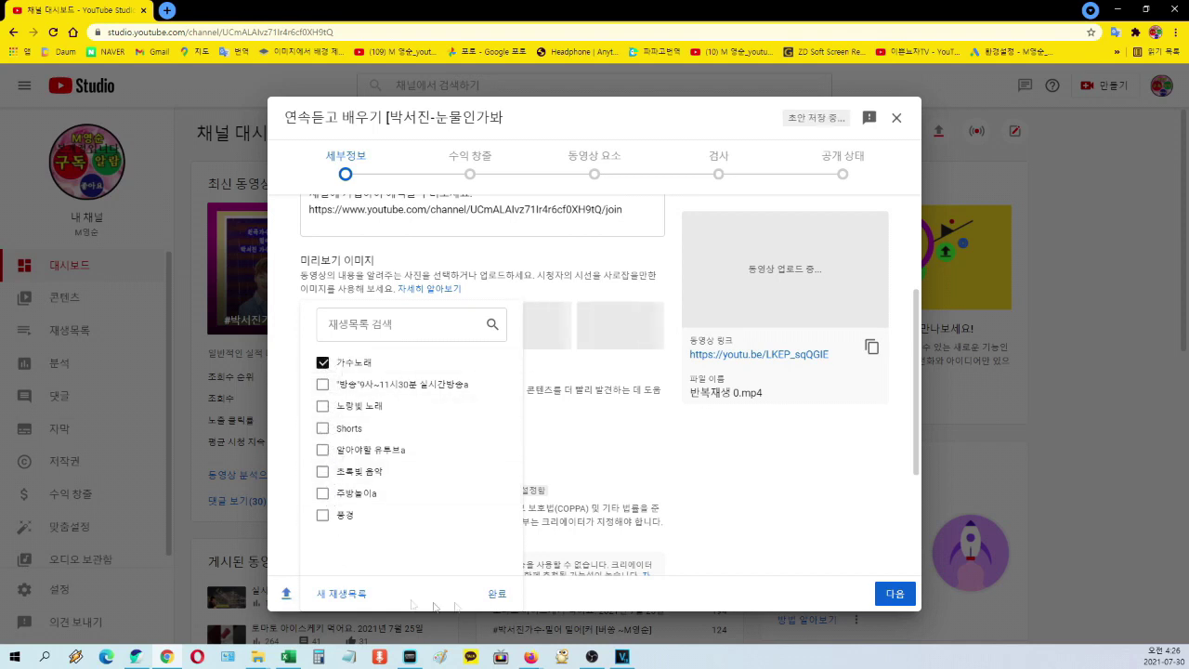
pyautogui.click(497, 594)
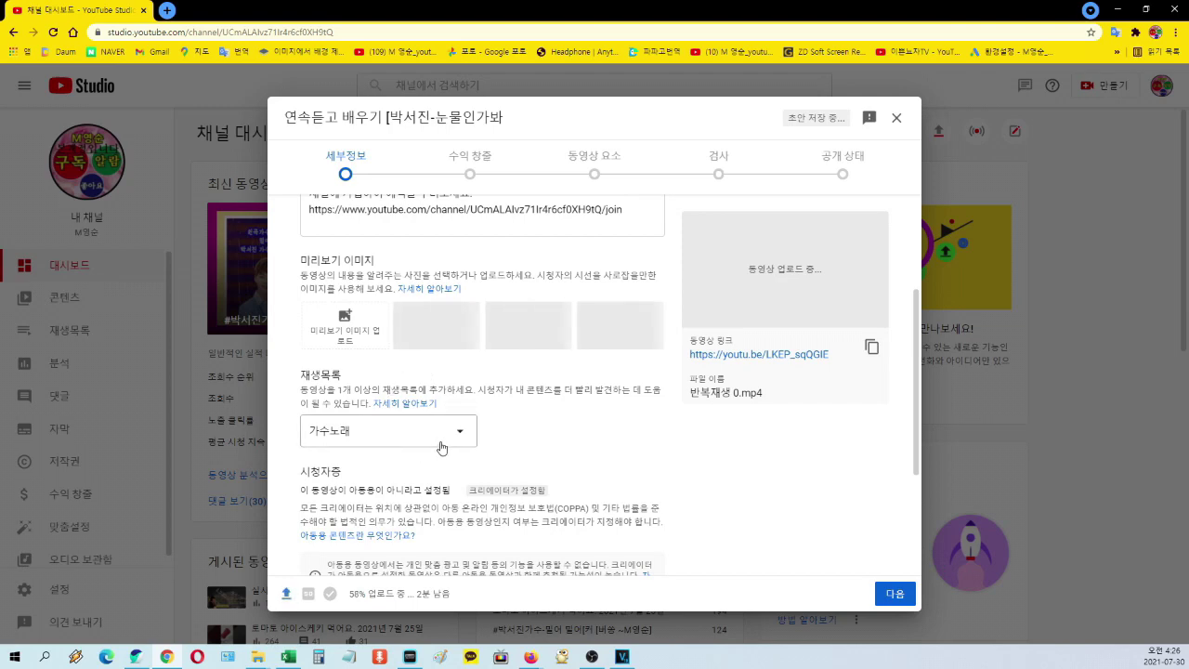
# Expand the additional video details below the audience setting.
pyautogui.scroll(-2, 471, 481)
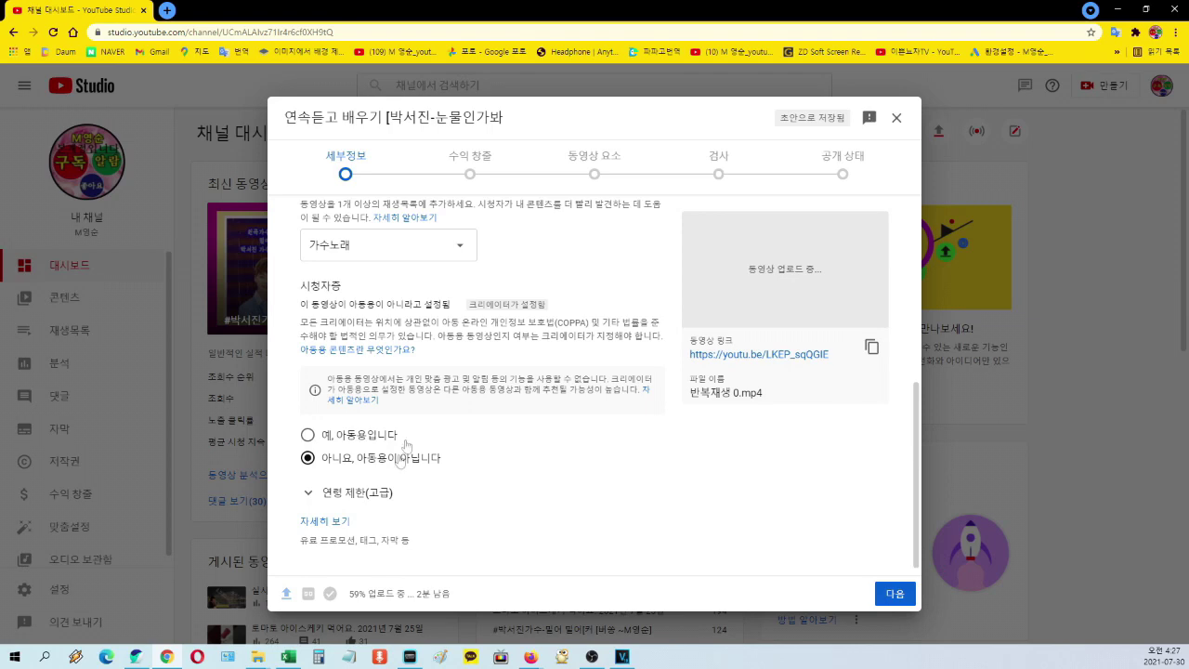
pyautogui.scroll(-1, 399, 464)
pyautogui.click(339, 516)
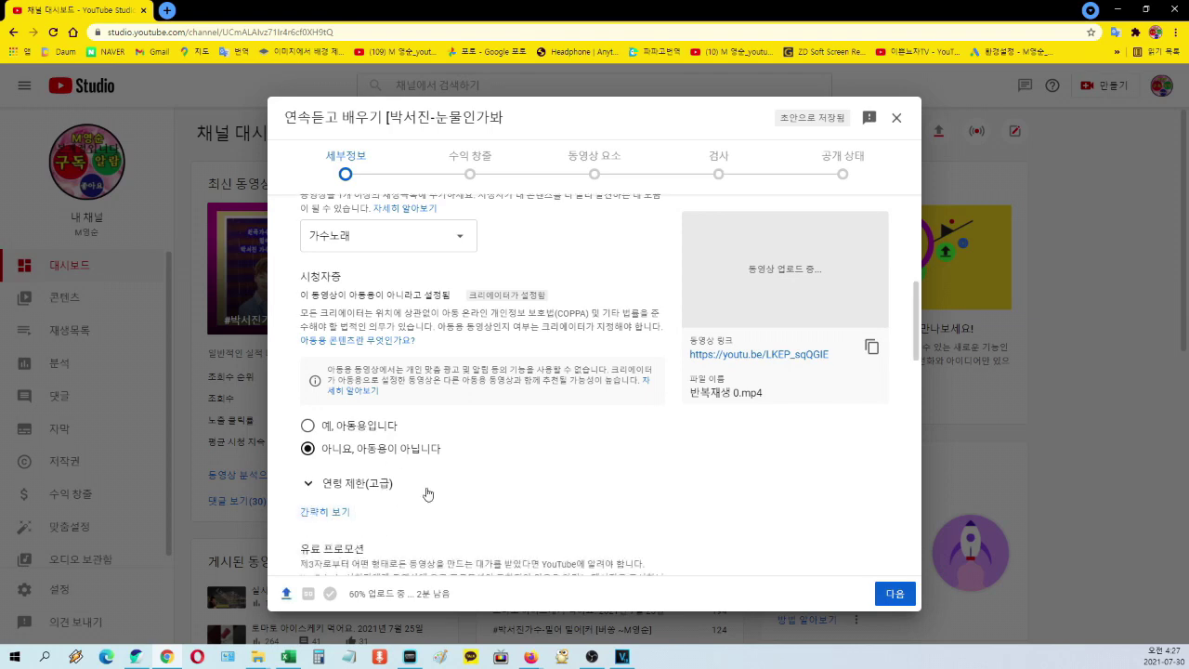
# Add the video tags 박서진, 눈물인가봐, 연속듣기 and 연속재생.
pyautogui.scroll(-3, 426, 490)
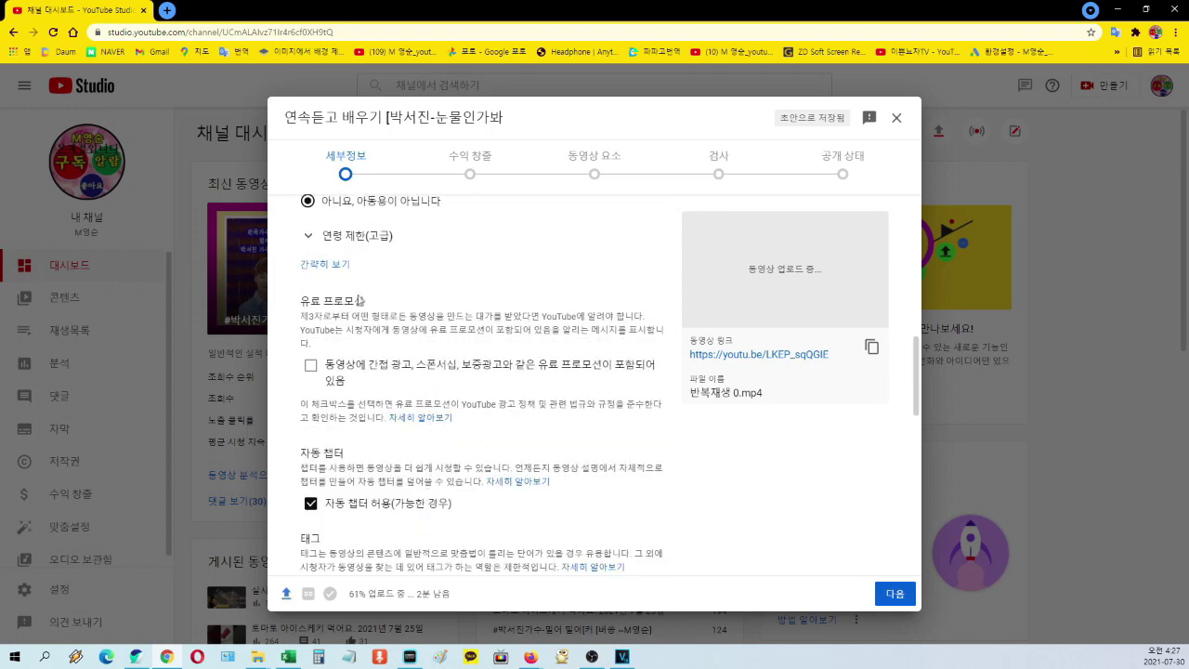
pyautogui.scroll(-2, 362, 497)
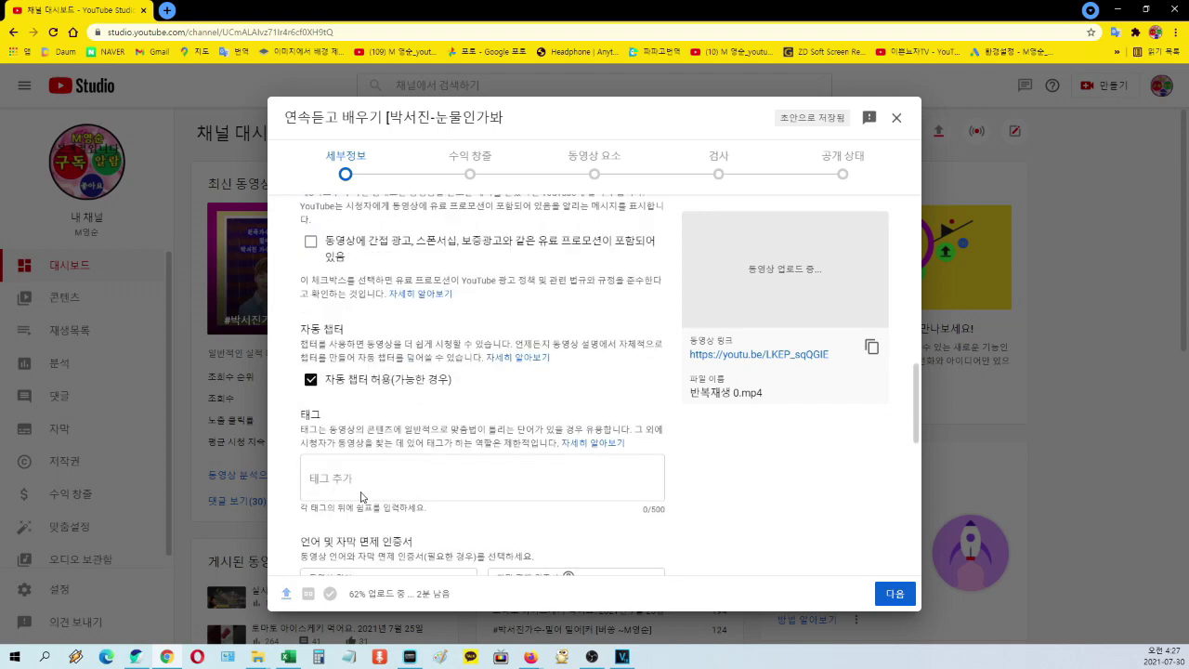
pyautogui.click(356, 477)
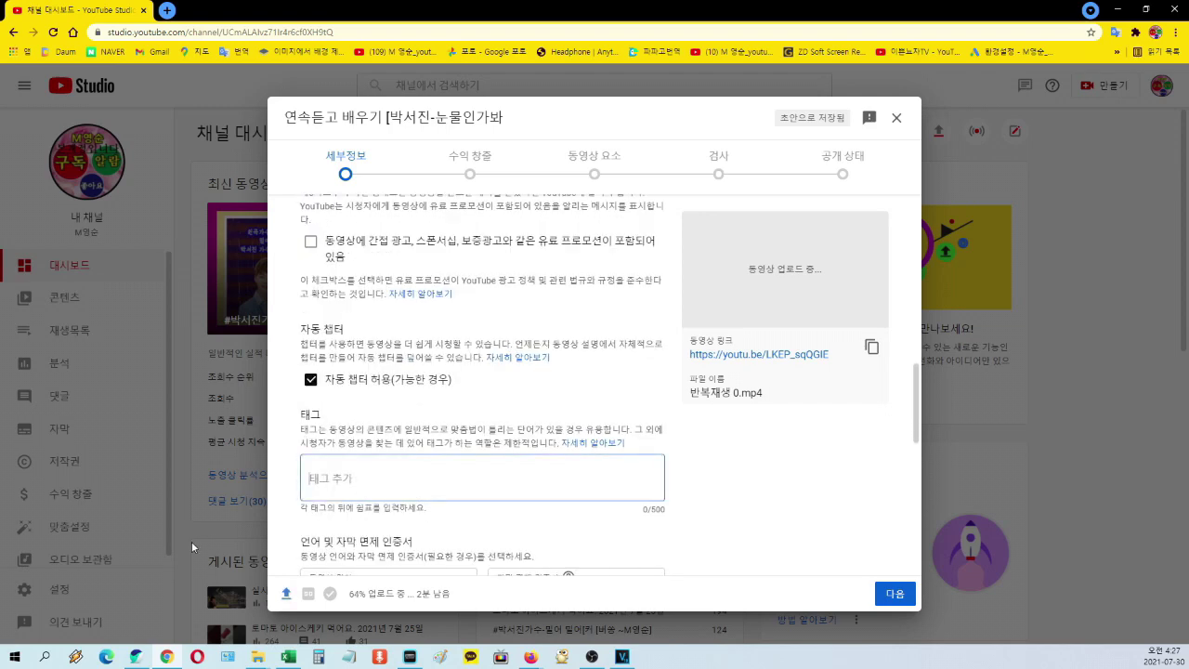
pyautogui.write('ㅂ그')
pyautogui.press('BackSpace')
pyautogui.press('BackSpace')
pyautogui.press('BackSpace')
pyautogui.write('박서진')
pyautogui.press('Return')
pyautogui.write('눈물인가봐')
pyautogui.press('Return')
pyautogui.write('연소듣기')
pyautogui.press('Return')
pyautogui.write('연속재생')
pyautogui.press('Return')
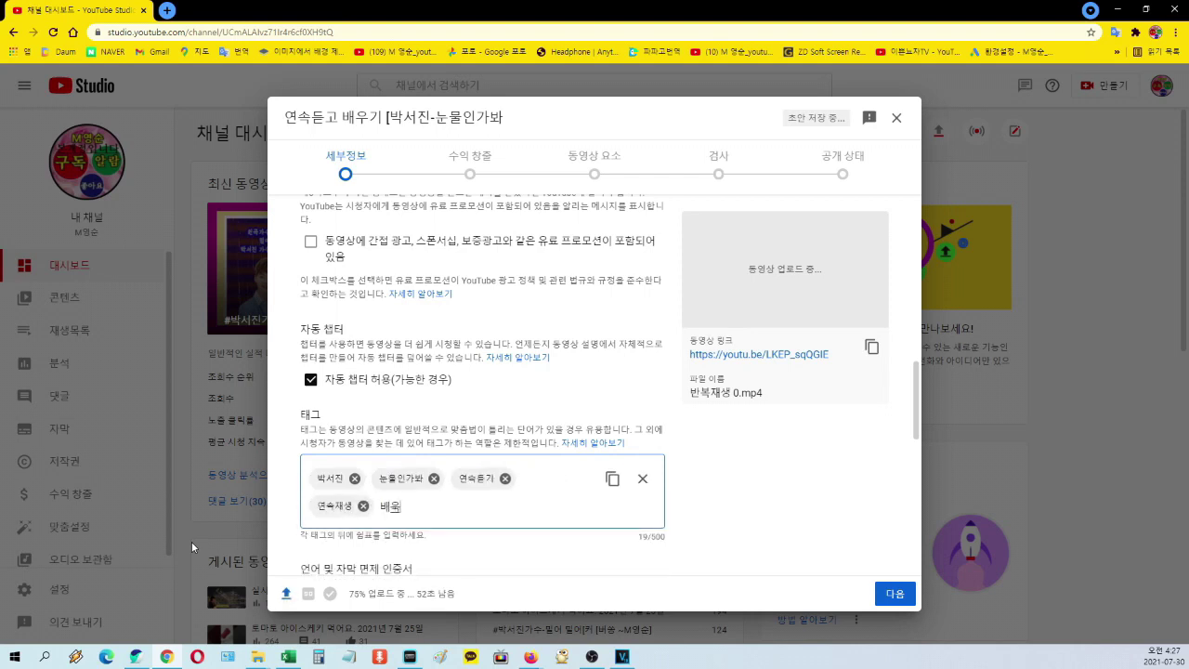
# Add further video tags: 노래배우기, 따라배우기, 박서진가수, 가수박서진, 가수박서진눈물인가봐 and 박서진가수눈물인가봐.
pyautogui.write('노래배우기')
pyautogui.press('Return')
pyautogui.write('따라배우기')
pyautogui.press('Return')
pyautogui.write('박서진가수')
pyautogui.press('Return')
pyautogui.write('가수박서진')
pyautogui.press('Return')
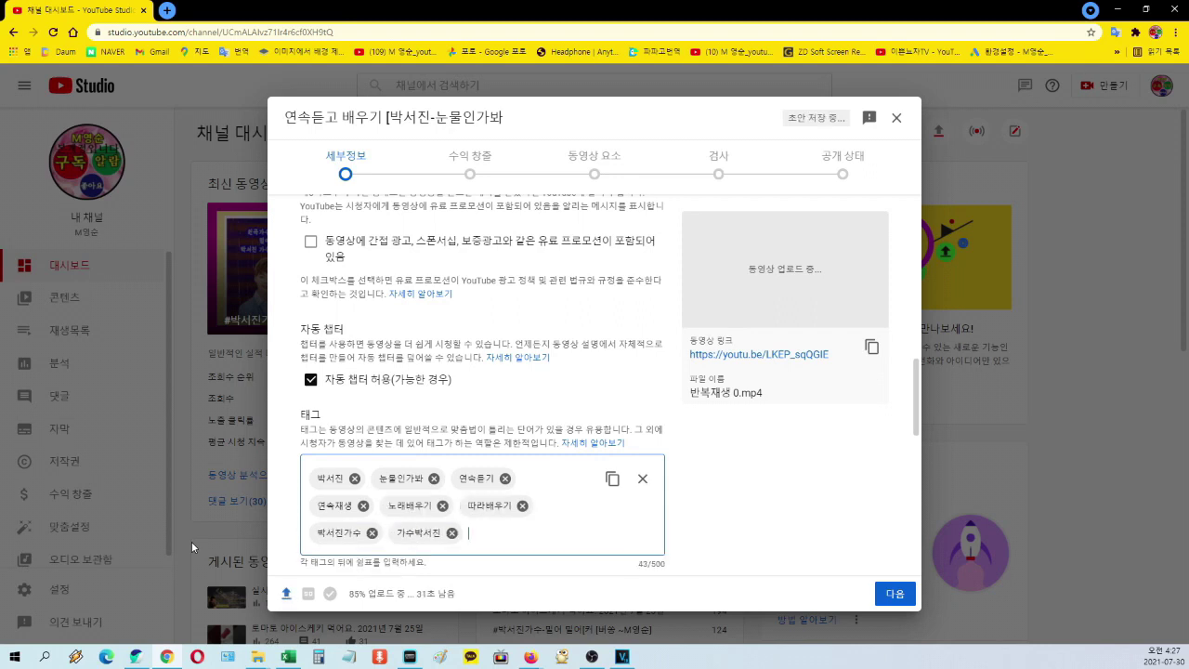
pyautogui.write('가수박서진눈물인가봐')
pyautogui.press('Return')
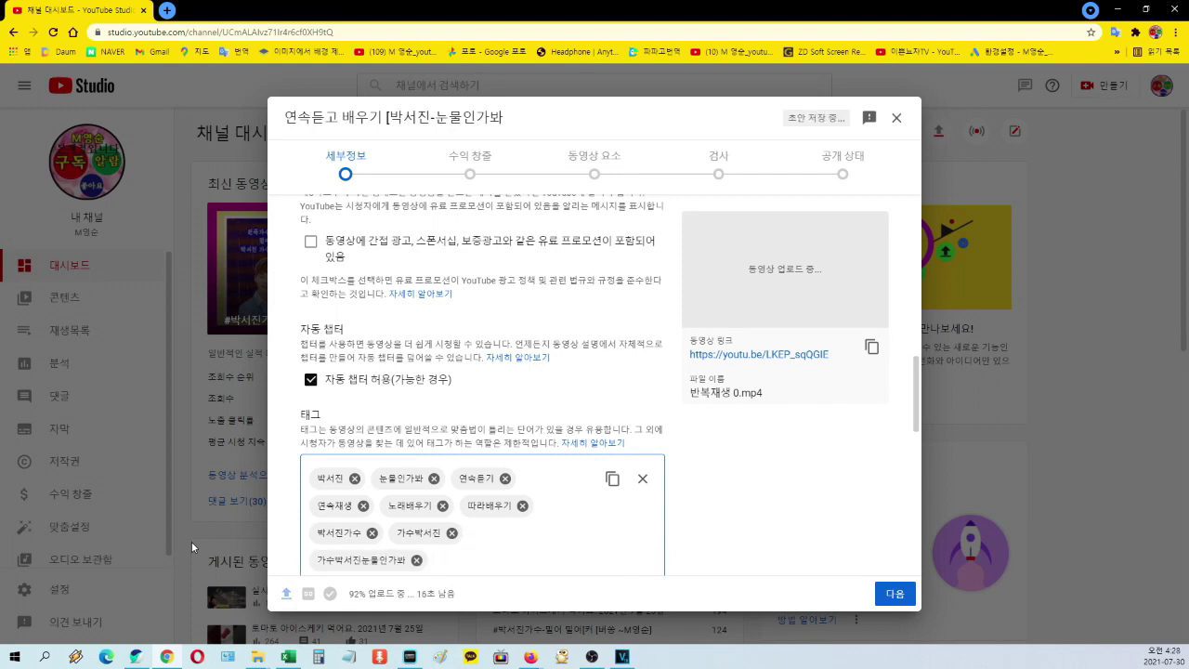
pyautogui.write('가수눈물인가봐')
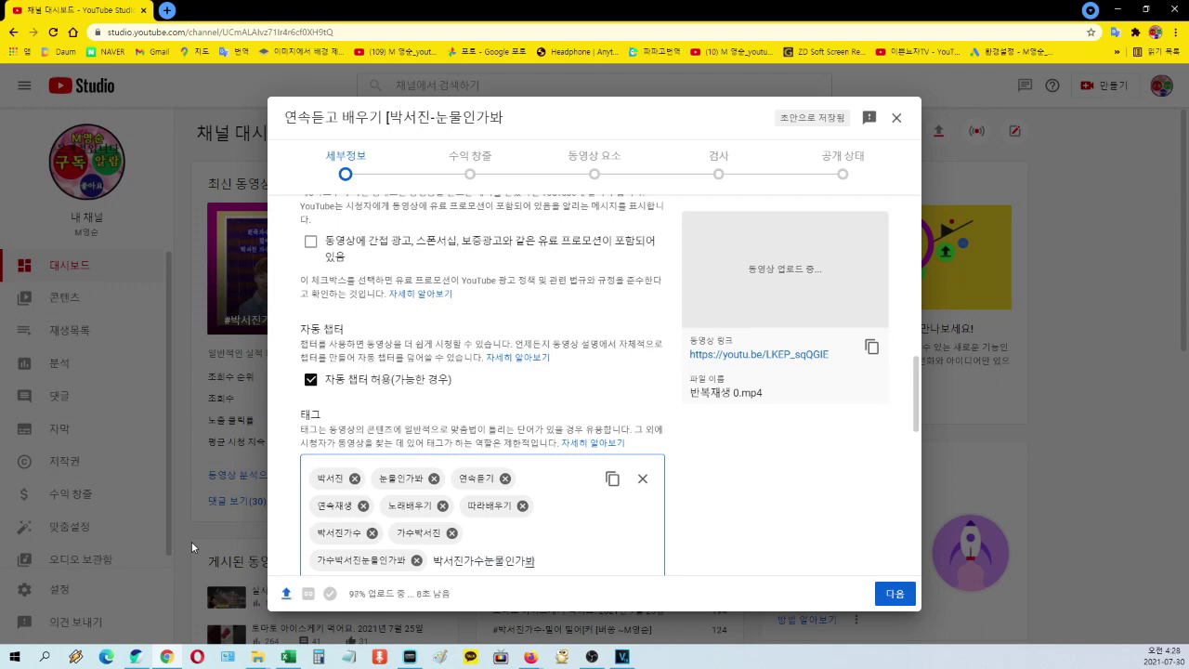
pyautogui.press('Return')
# Set the recording date of the video to 2021. 7. 30.
pyautogui.scroll(-6, 385, 455)
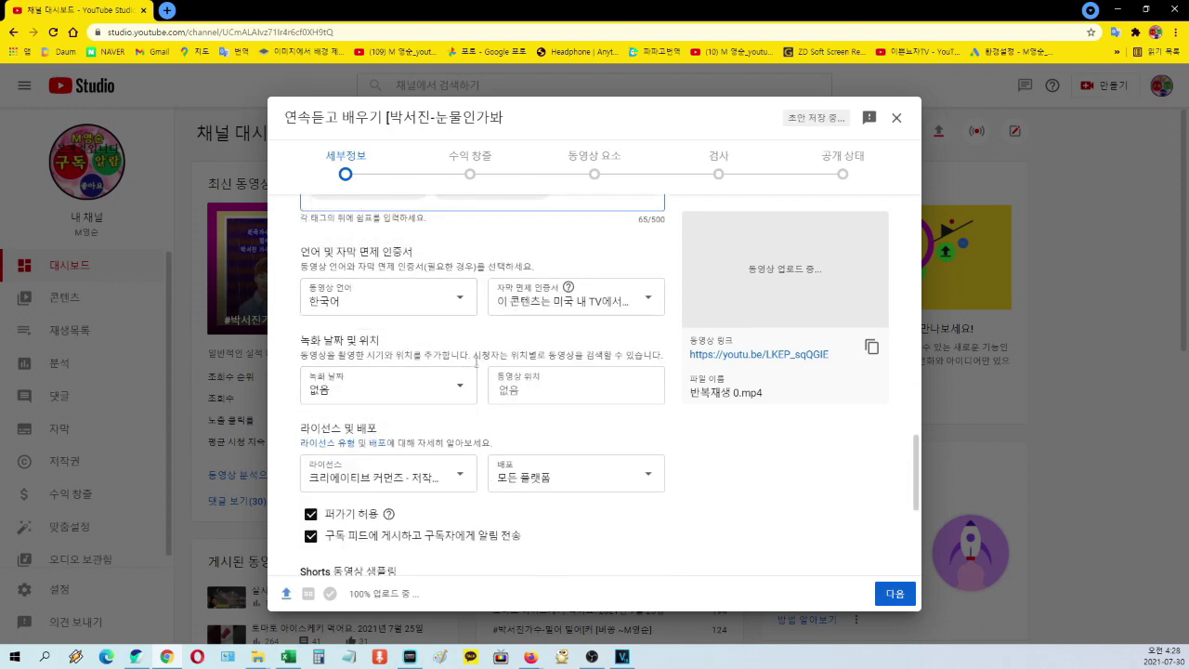
pyautogui.click(463, 385)
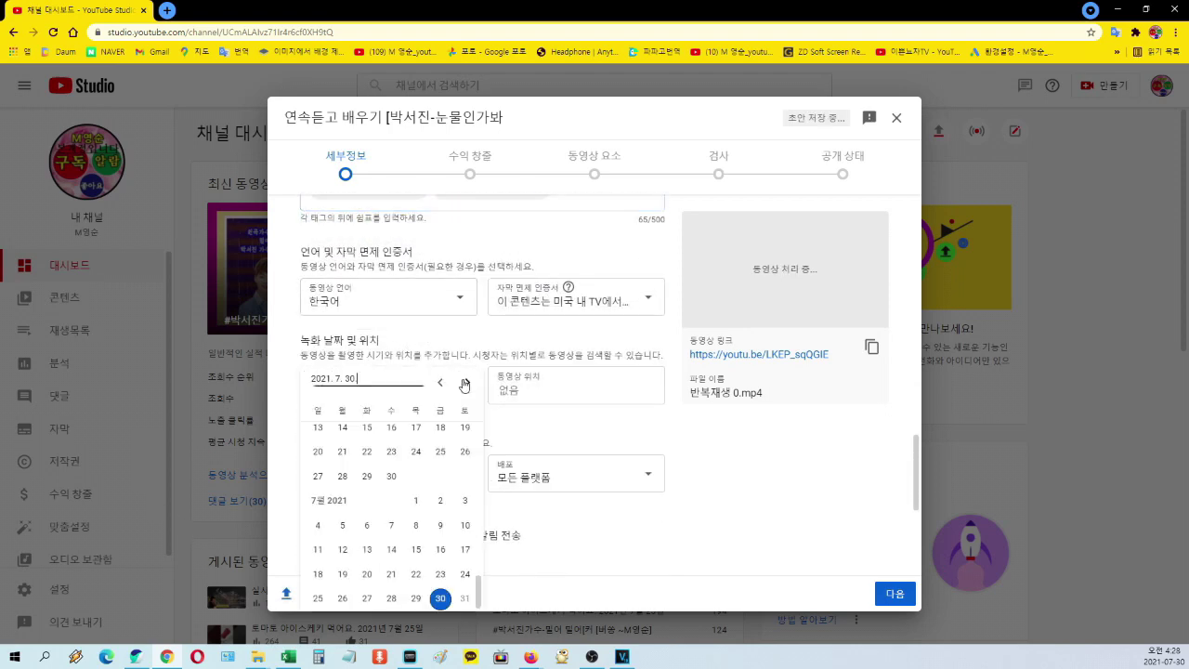
pyautogui.click(439, 597)
pyautogui.scroll(-3, 397, 525)
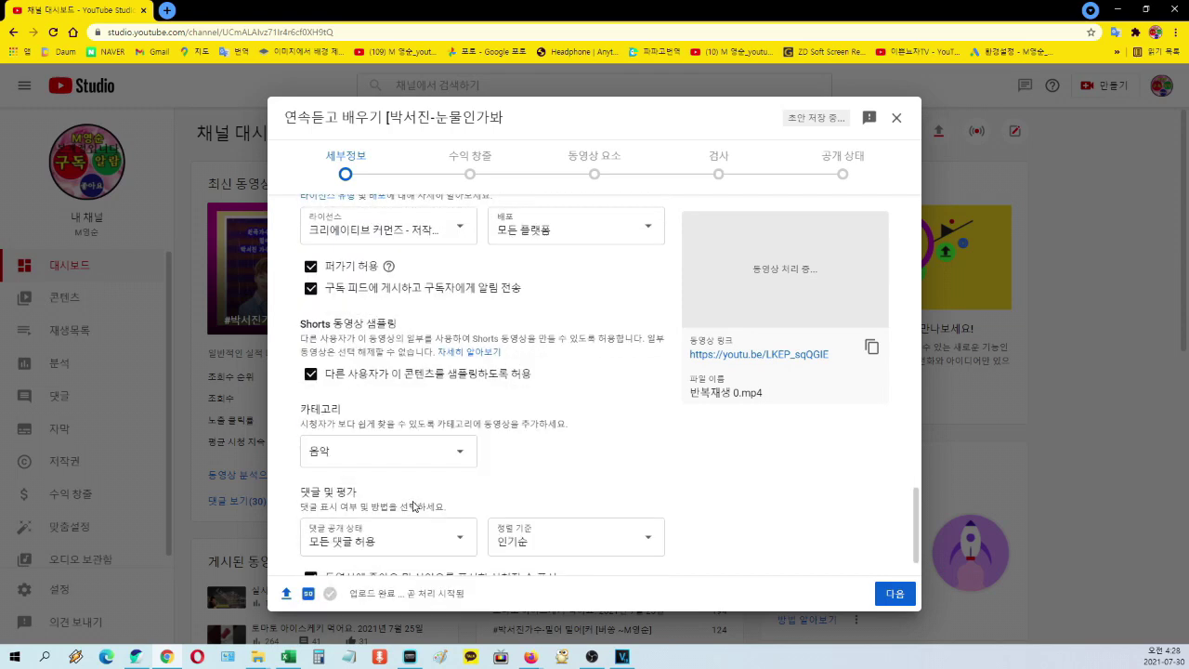
pyautogui.click(311, 374)
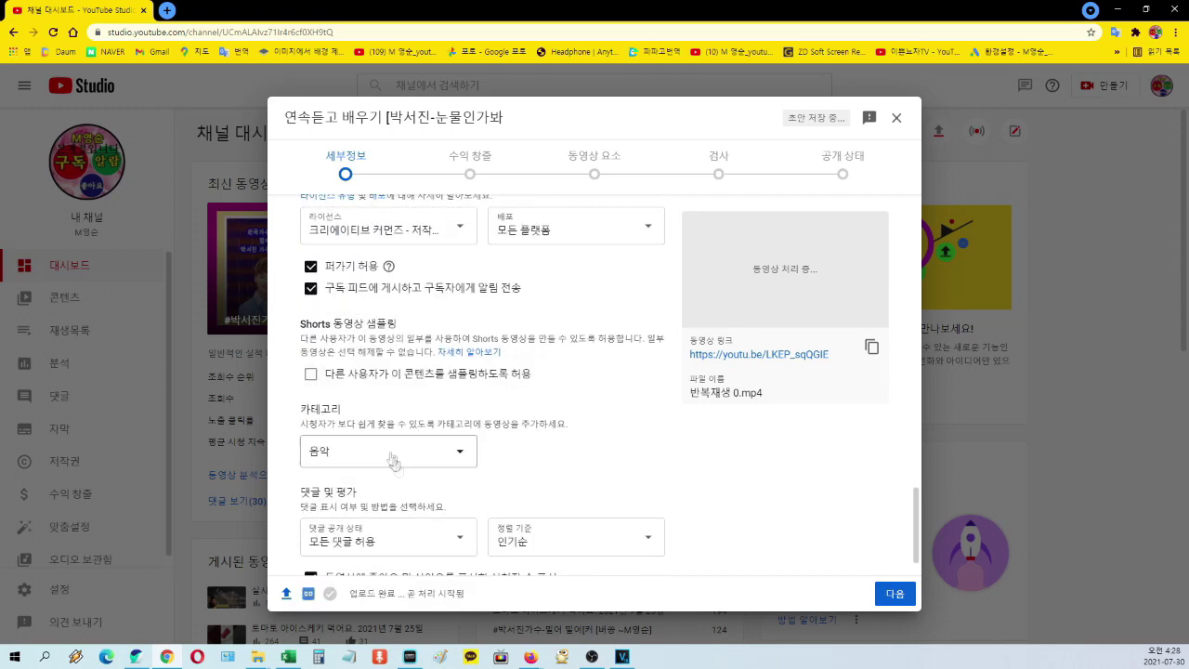
pyautogui.scroll(-2, 472, 499)
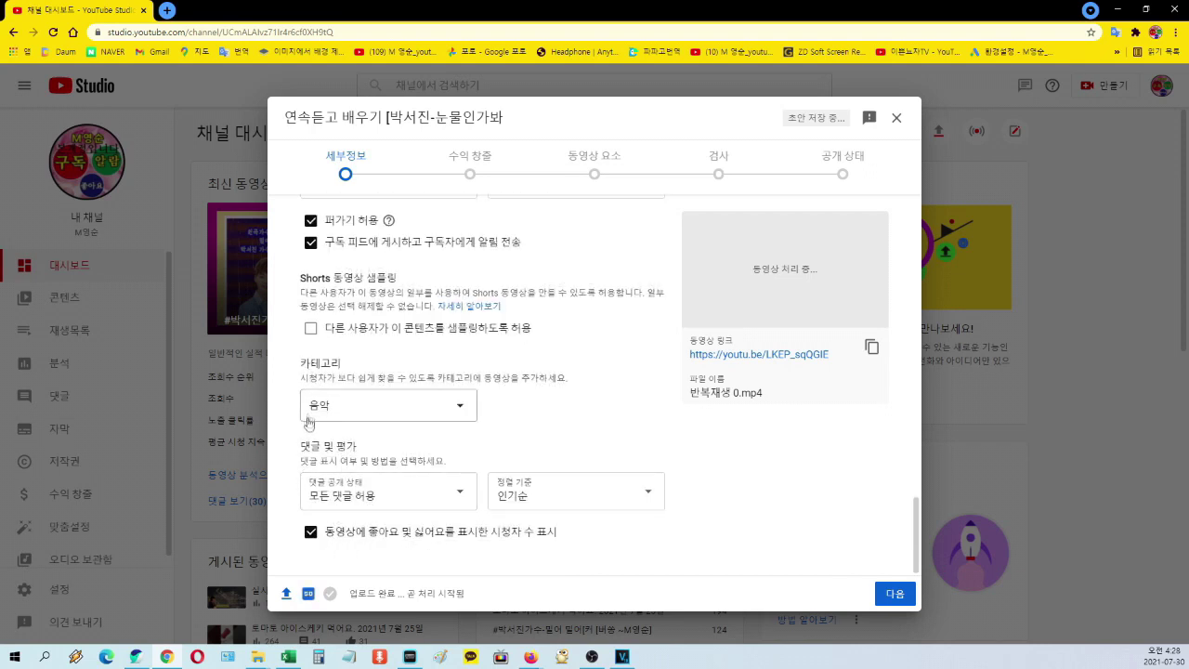
pyautogui.click(309, 329)
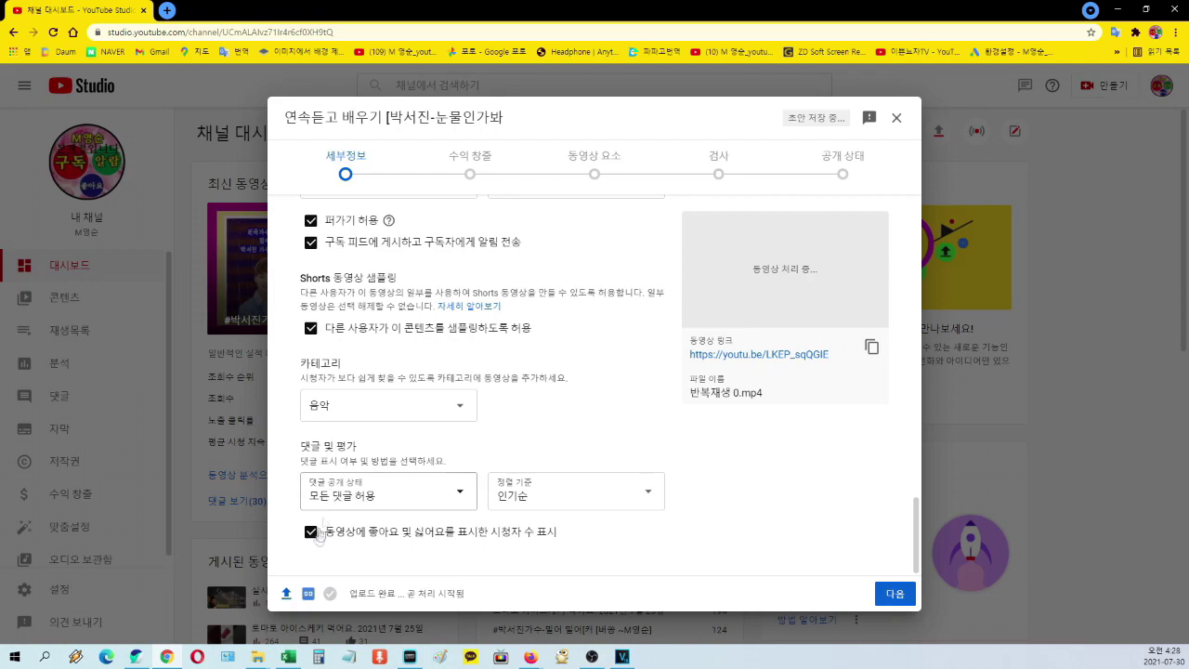
# Turn off showing how many viewers like or dislike the video, and complete its title as 연속듣고 배우기 [박서진-눈물인가봐].
pyautogui.click(311, 532)
pyautogui.scroll(9, 690, 506)
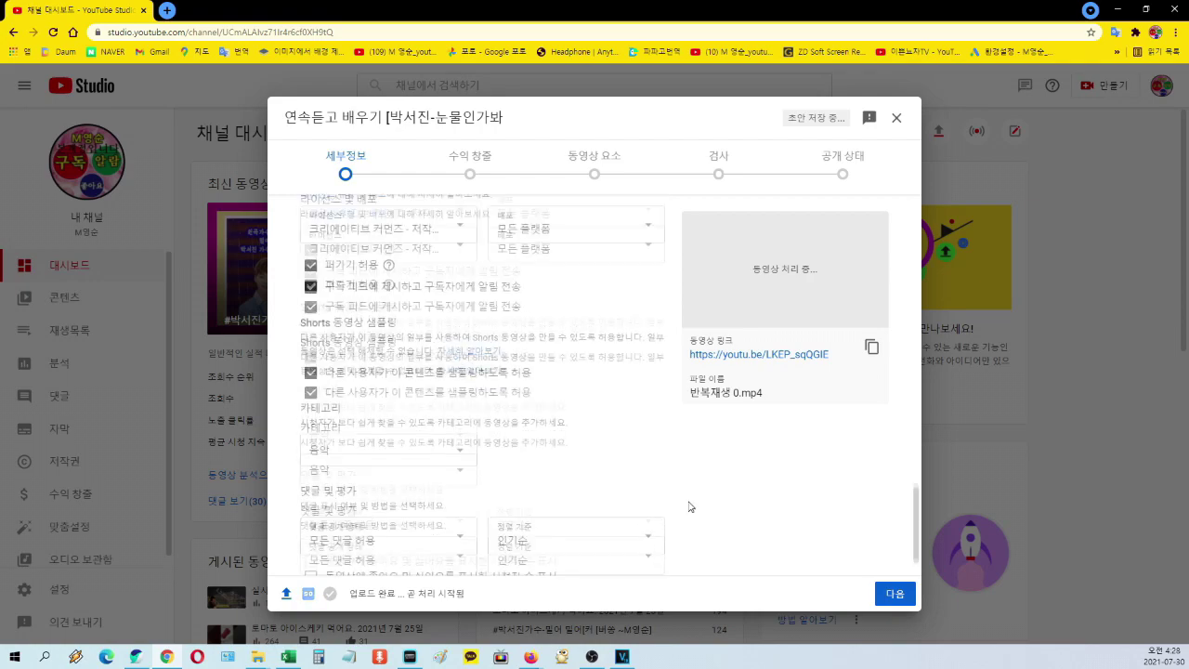
pyautogui.scroll(10, 690, 507)
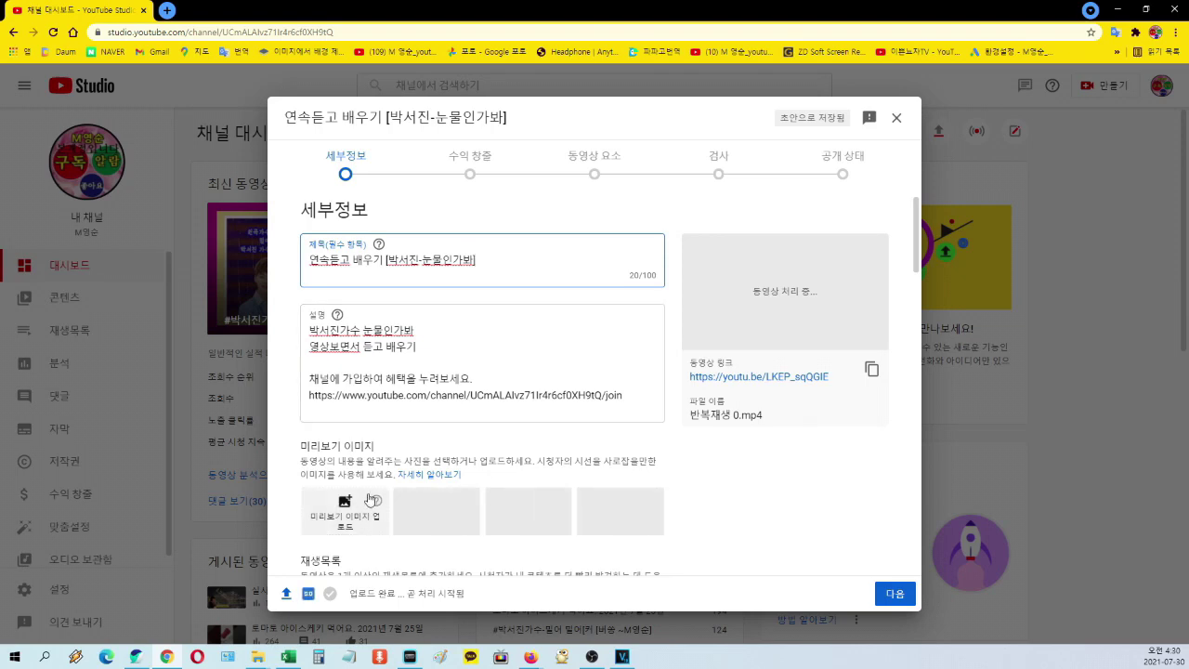
# Upload 20210729_163513 from the 다운로드 folder as the video's custom thumbnail.
pyautogui.click(360, 513)
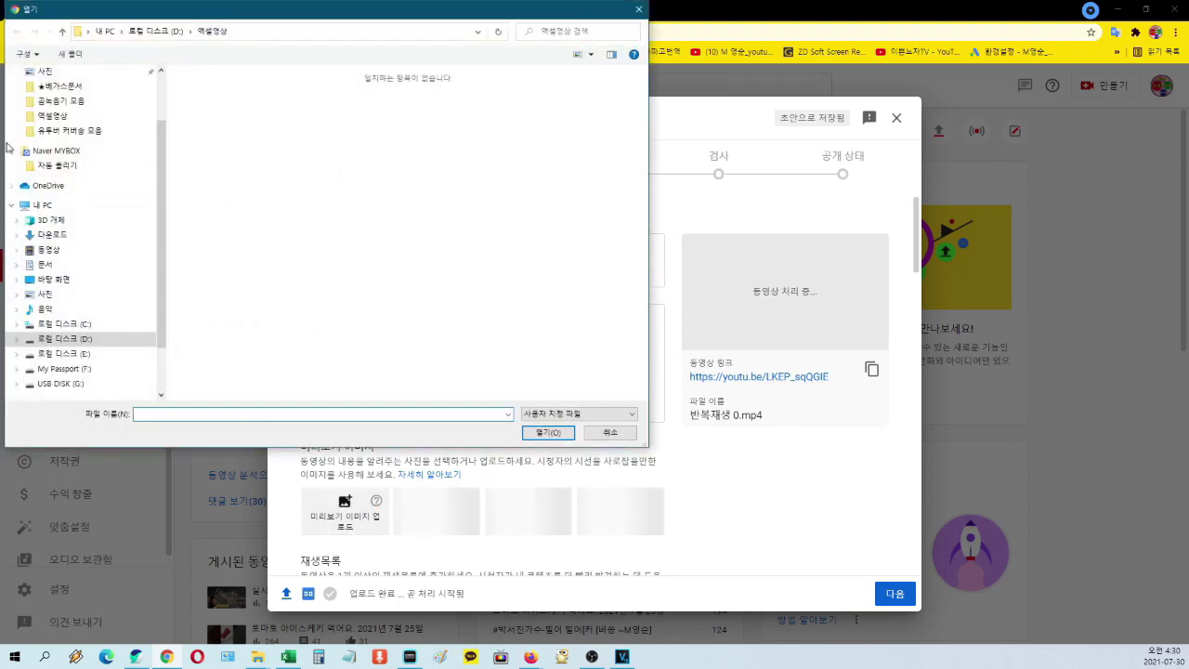
pyautogui.scroll(2, 95, 252)
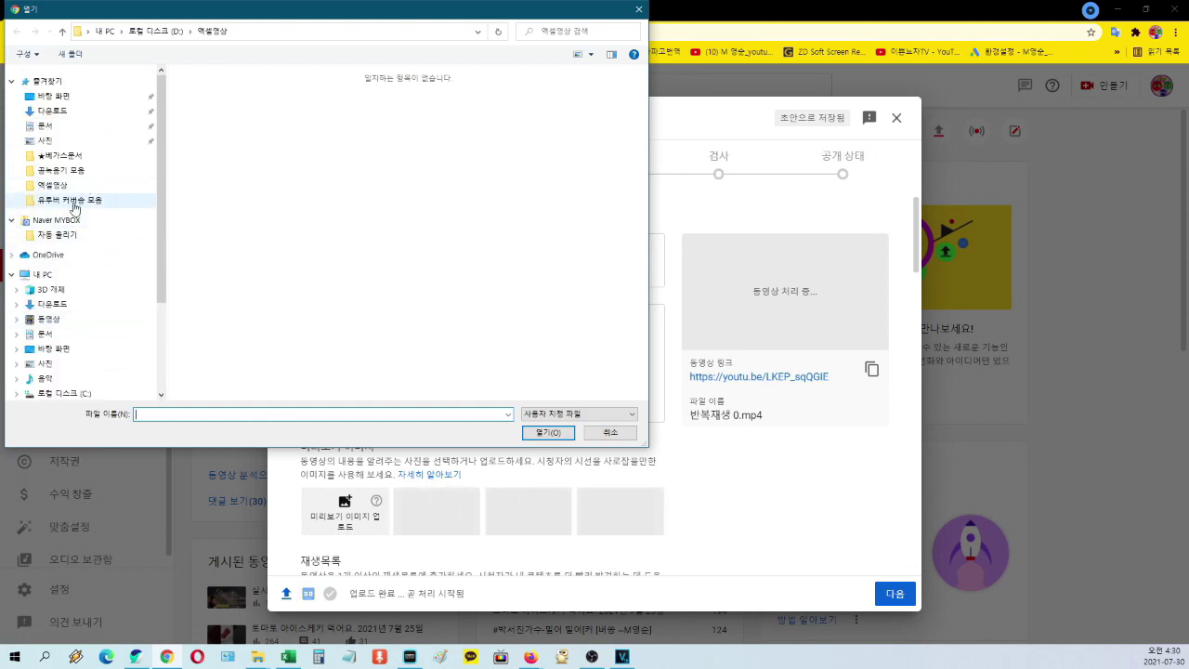
pyautogui.click(53, 115)
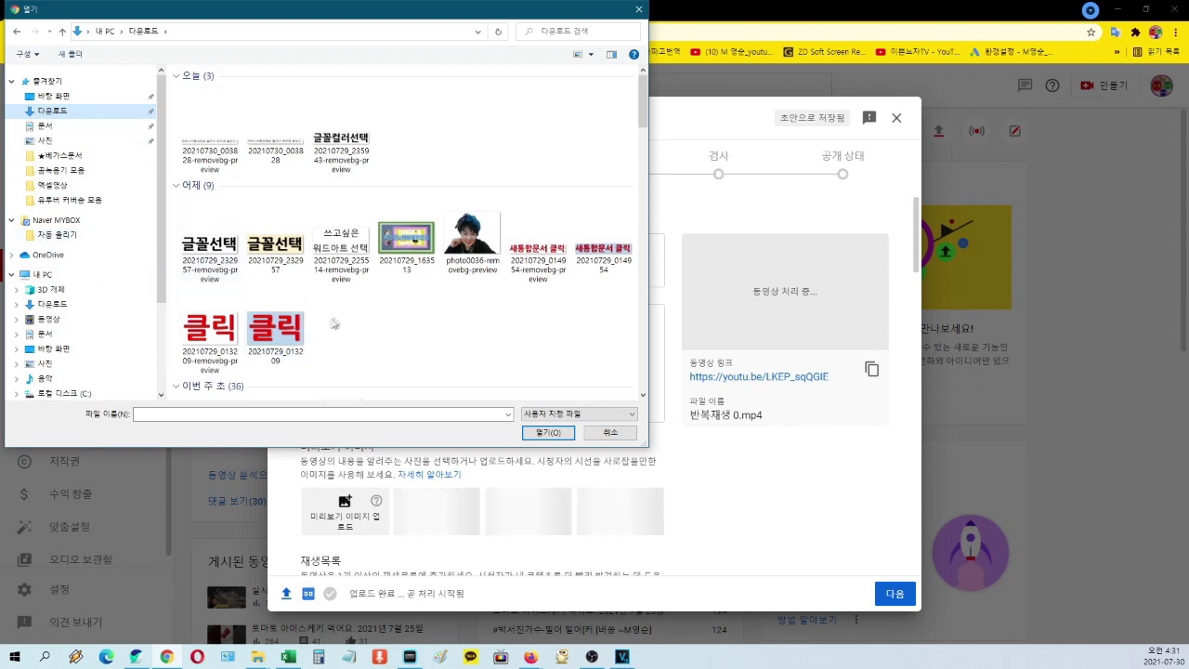
pyautogui.doubleClick(391, 241)
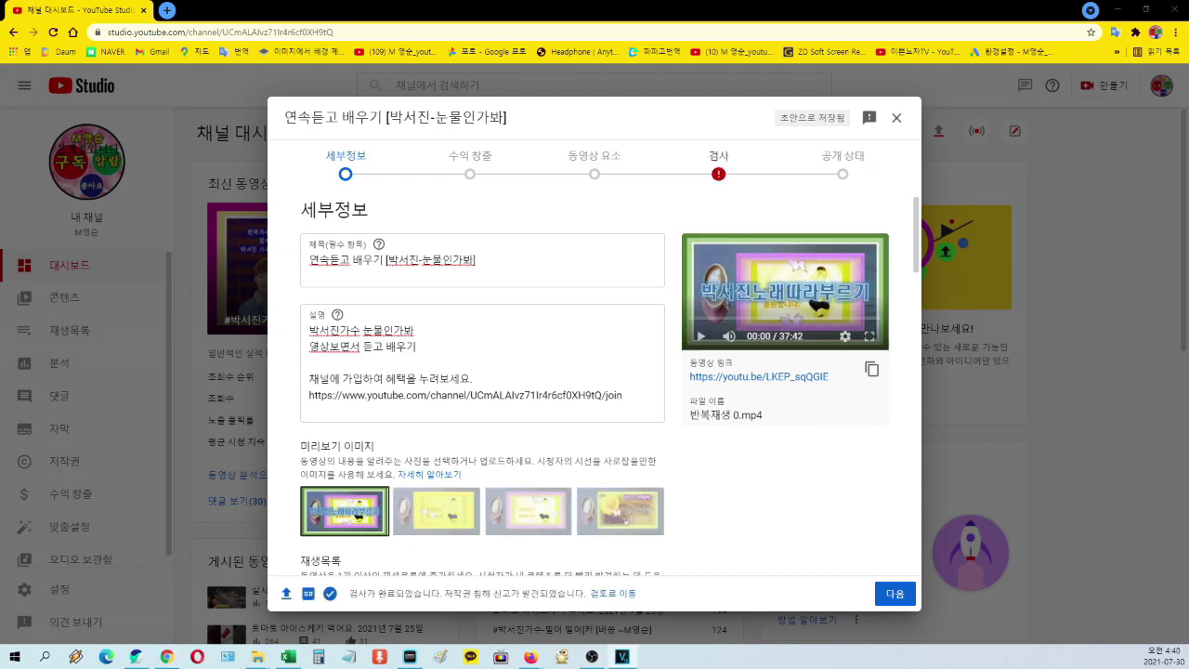
# Proceed past monetization to the video elements and add an end screen with the one-video, one-subscribe template.
pyautogui.click(894, 594)
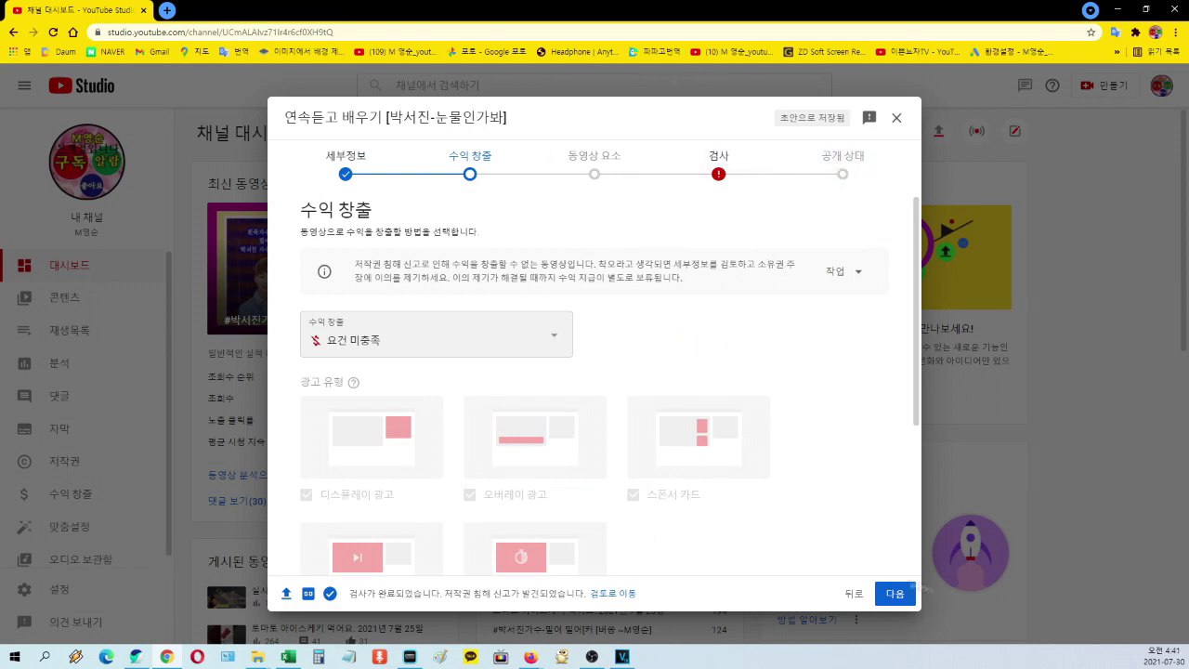
pyautogui.click(595, 174)
pyautogui.click(868, 349)
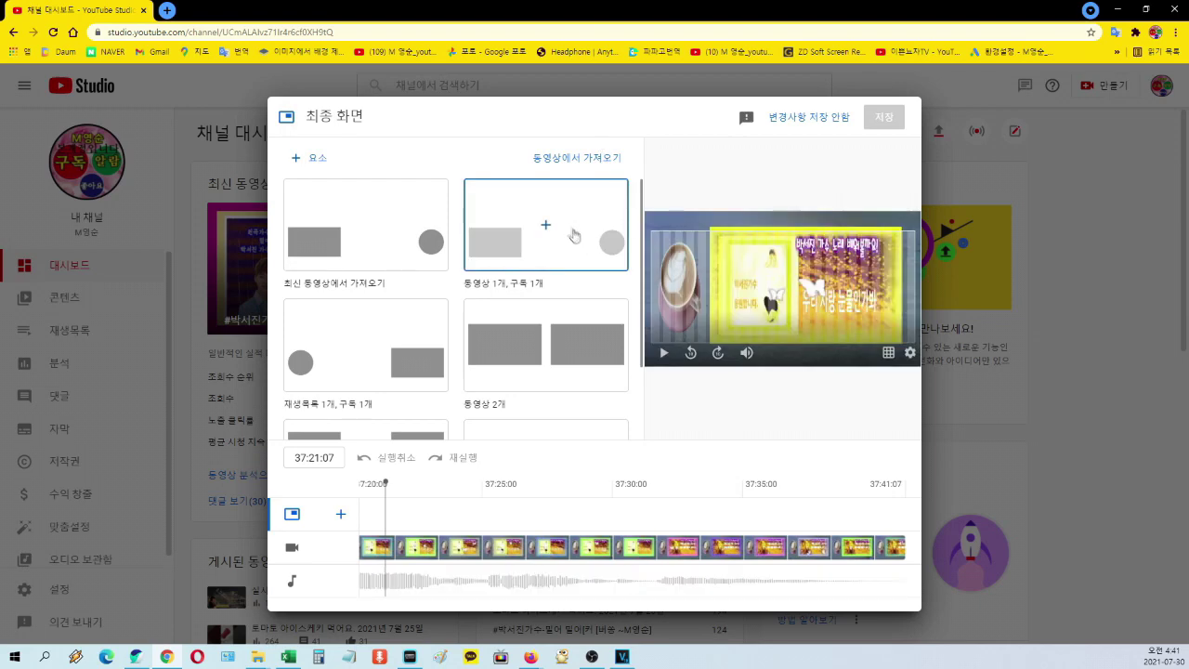
pyautogui.click(574, 236)
# Set the end screen's video element to the specific channel video #박서진가수-밀어 밀어.
pyautogui.click(679, 306)
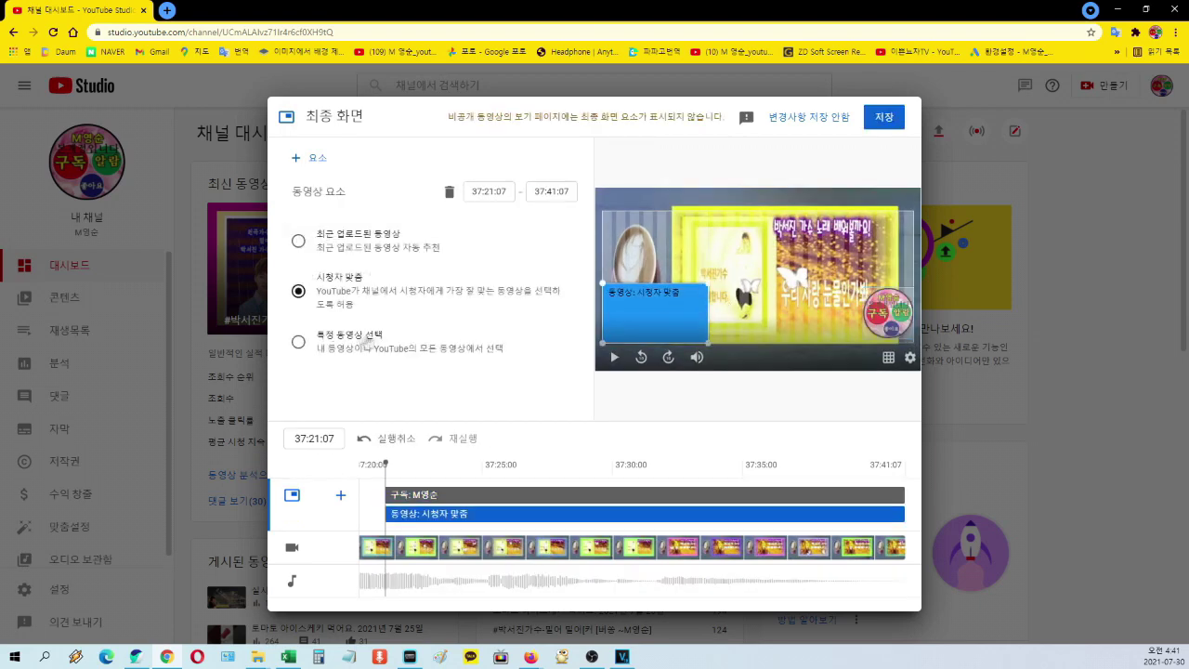
pyautogui.click(307, 344)
pyautogui.scroll(-10, 509, 314)
pyautogui.scroll(10, 509, 313)
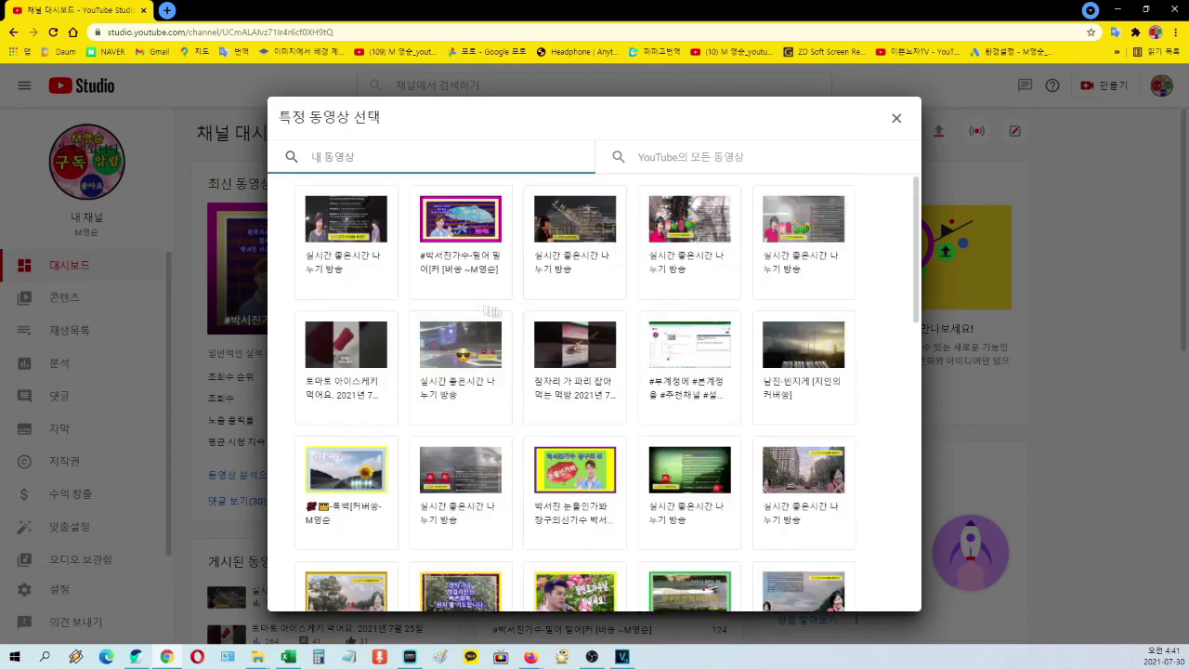
pyautogui.click(457, 226)
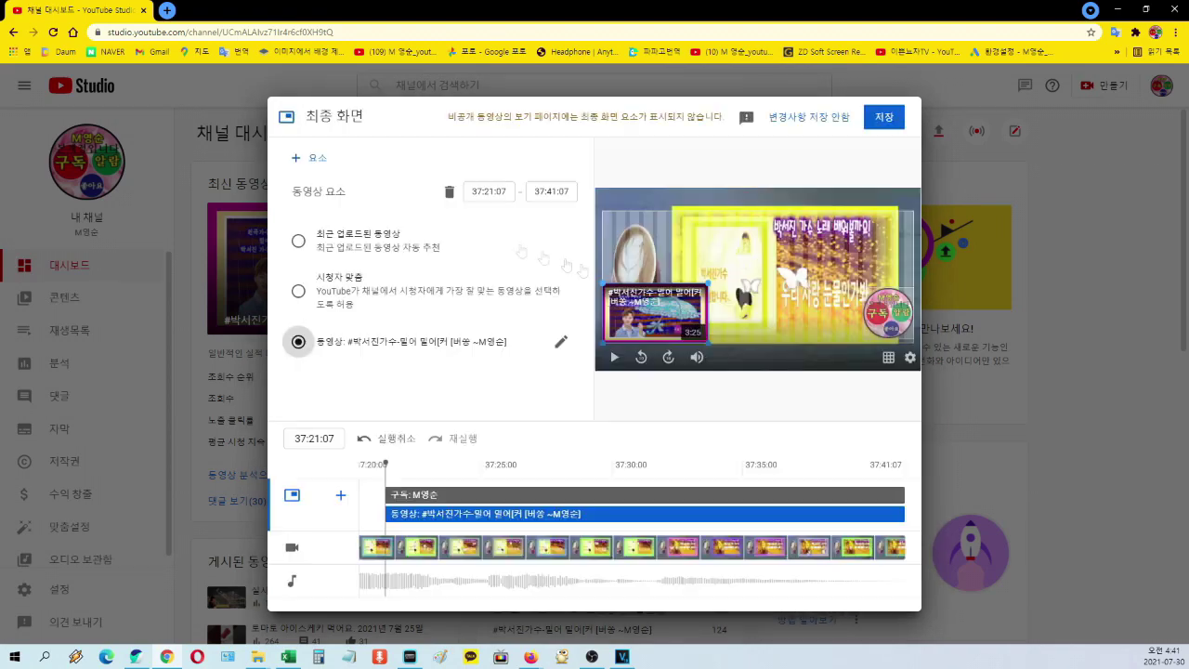
# Place the end screen's video element beside the subscribe circle, delay both elements' starts, with subscribe at 37:30:17, and save.
pyautogui.moveTo(841, 245); pyautogui.dragTo(810, 312)
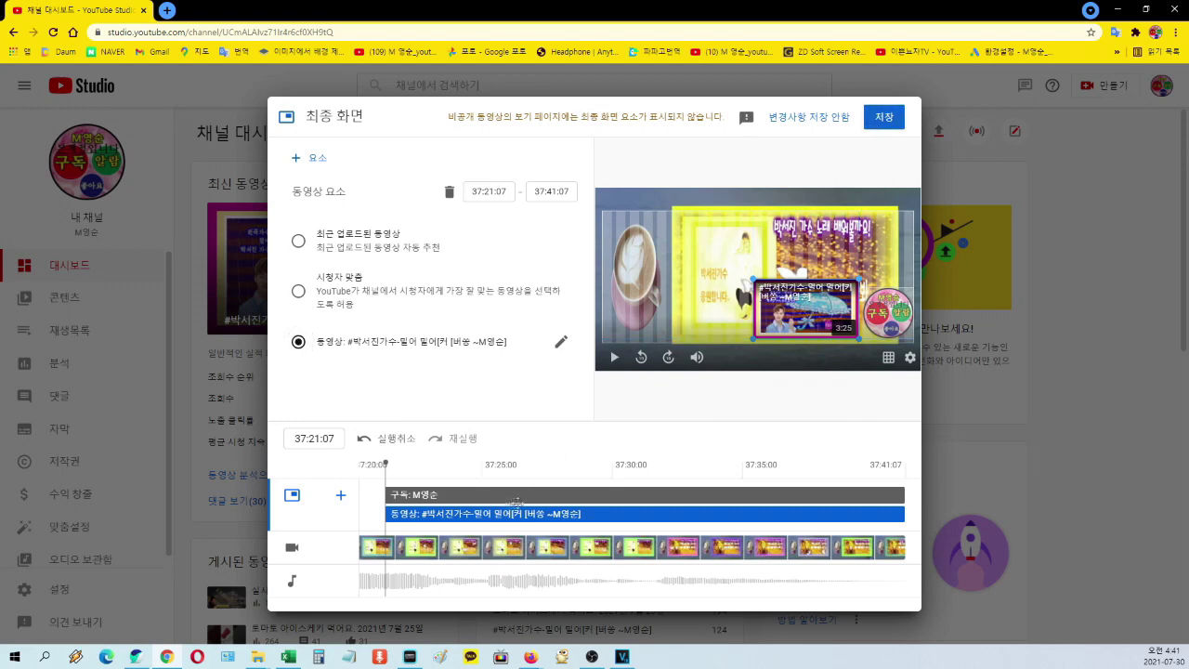
pyautogui.moveTo(383, 499); pyautogui.dragTo(624, 495)
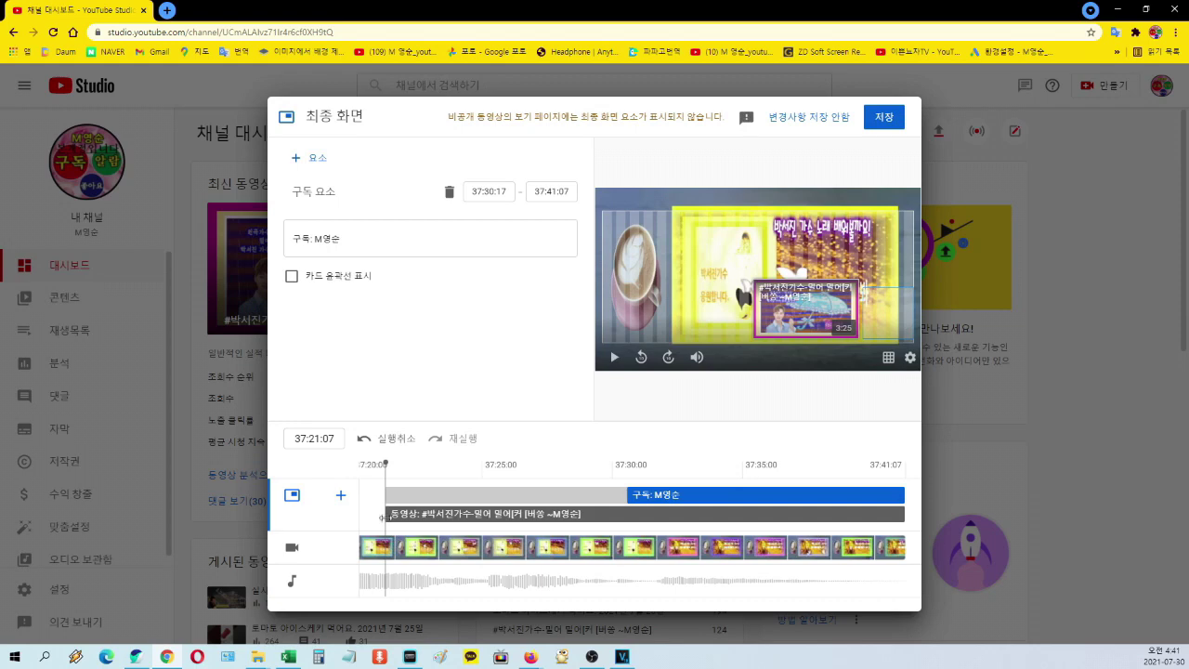
pyautogui.moveTo(386, 514); pyautogui.dragTo(597, 528)
pyautogui.click(883, 117)
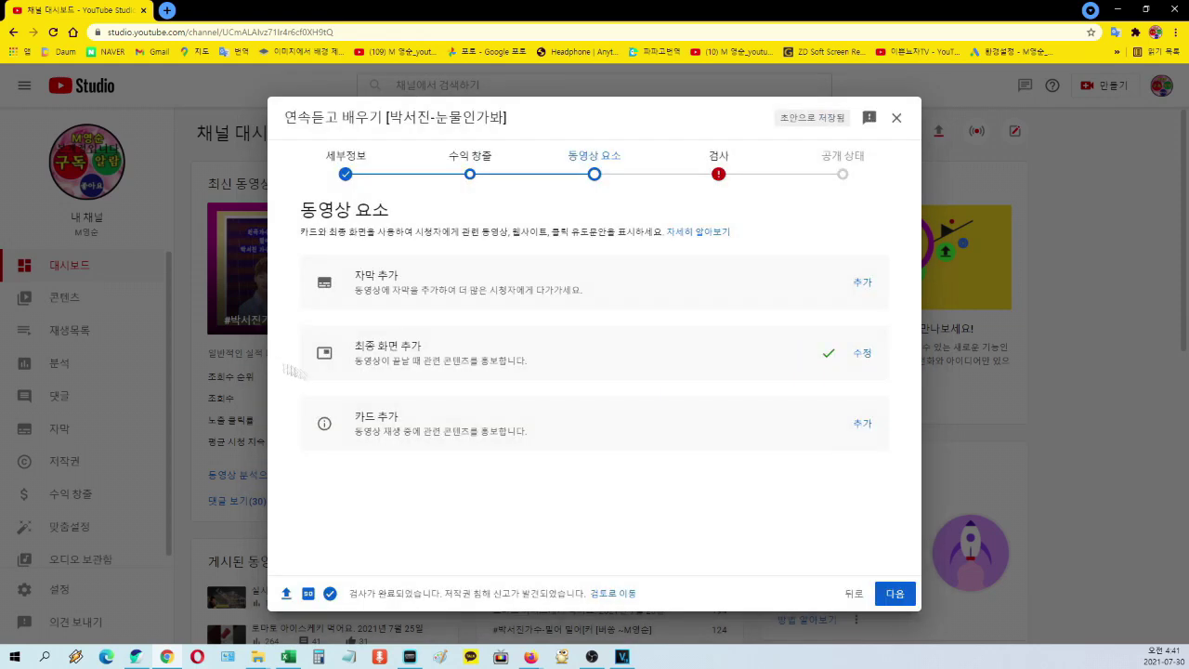
# Proceed past the checks, set the video's visibility to 공개 (public), and publish it without reviewing the detected issues.
pyautogui.click(901, 593)
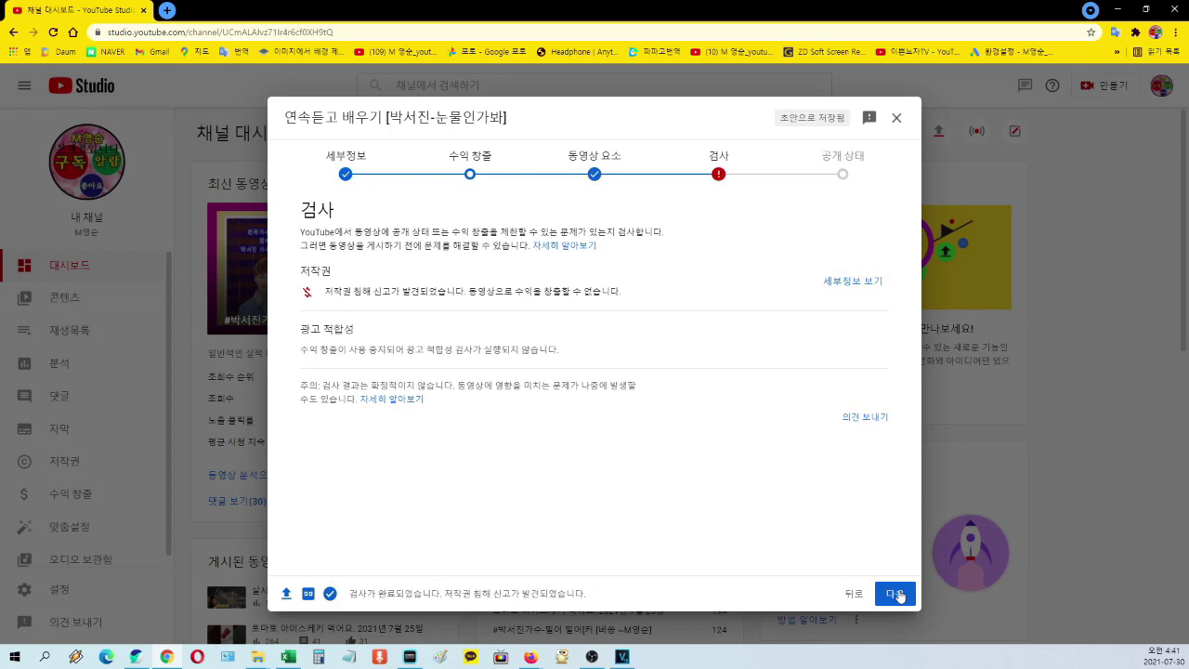
pyautogui.click(841, 164)
pyautogui.click(344, 455)
pyautogui.click(895, 594)
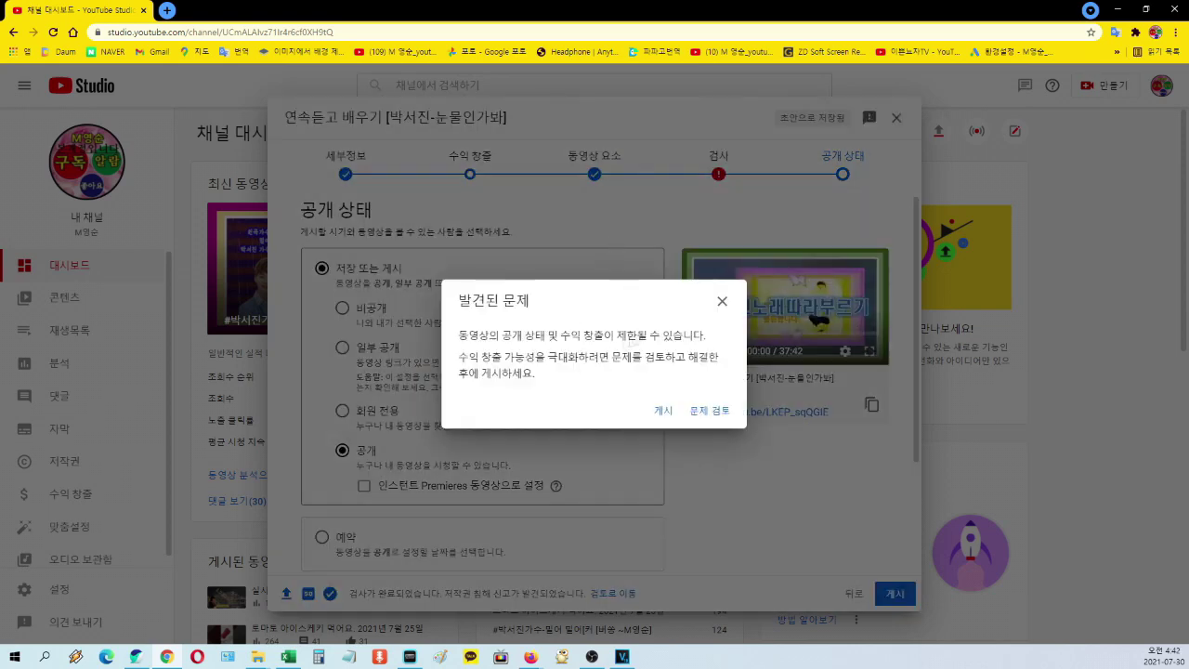
pyautogui.click(663, 409)
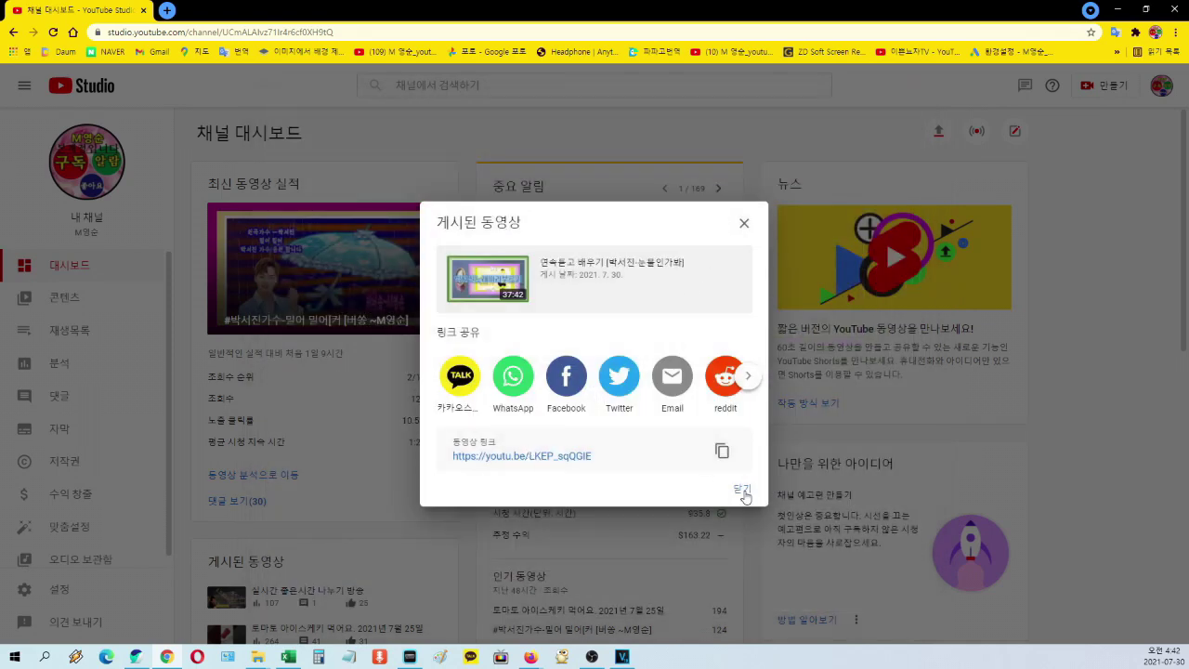
pyautogui.click(742, 490)
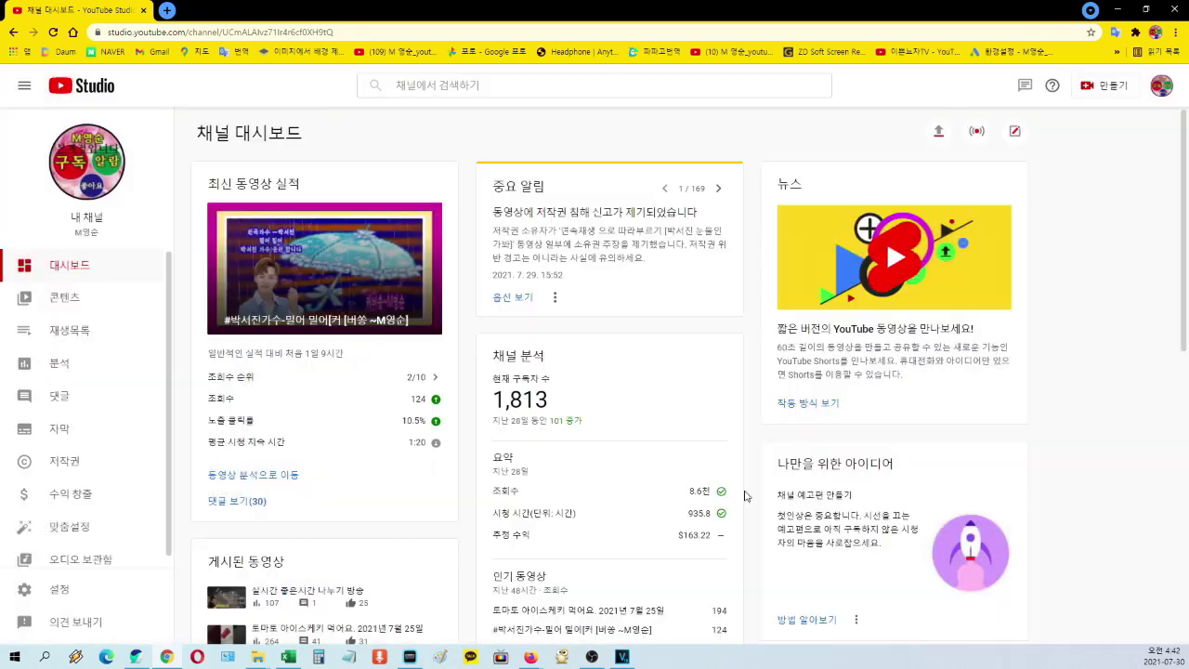